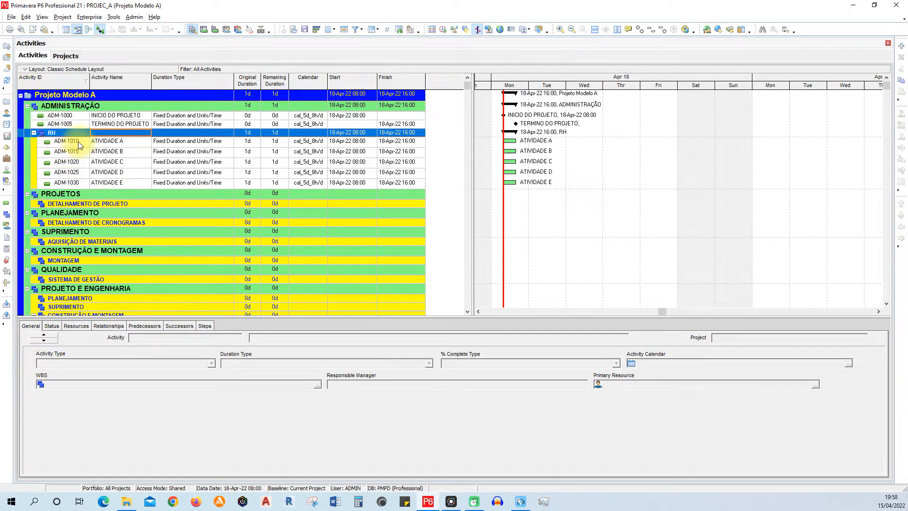
# - Examine the RH activities and review ATIVIDADE E's status, resources, relationships, predecessors, successors, steps and general details
pyautogui.click(132, 142)
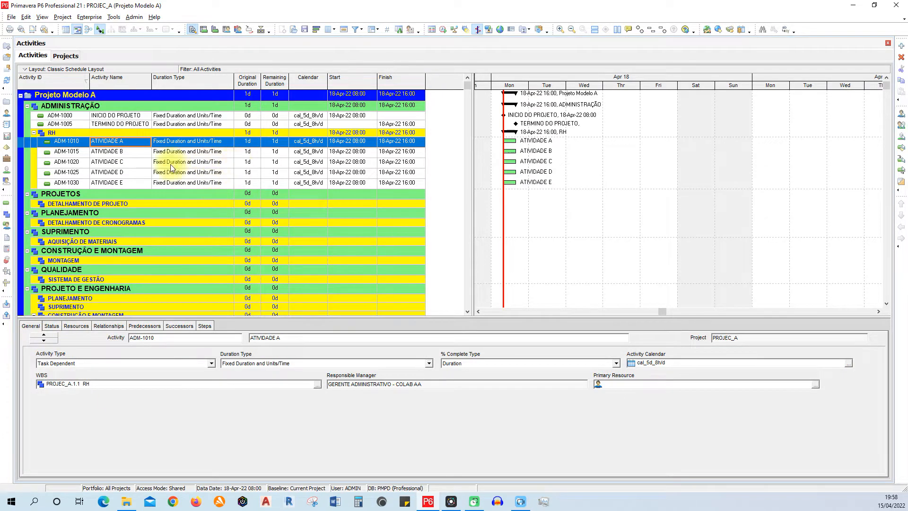
pyautogui.click(127, 161)
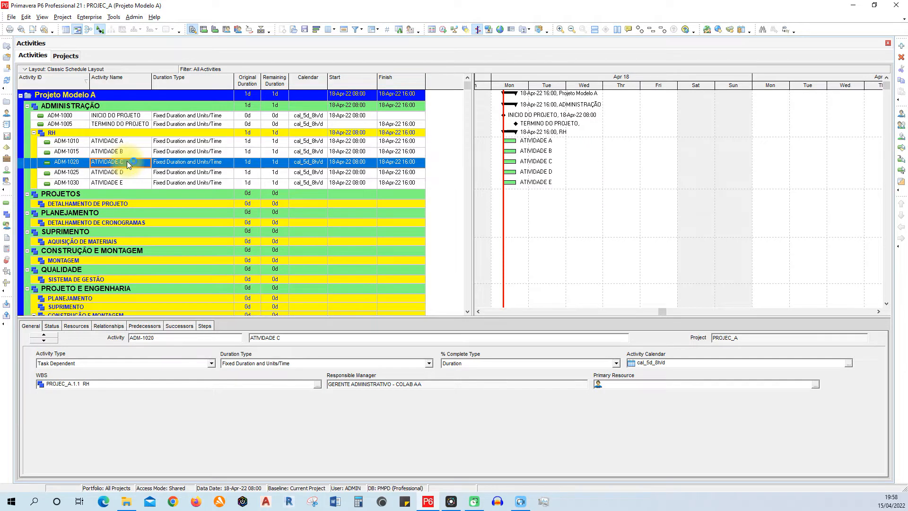
pyautogui.click(132, 174)
pyautogui.click(133, 183)
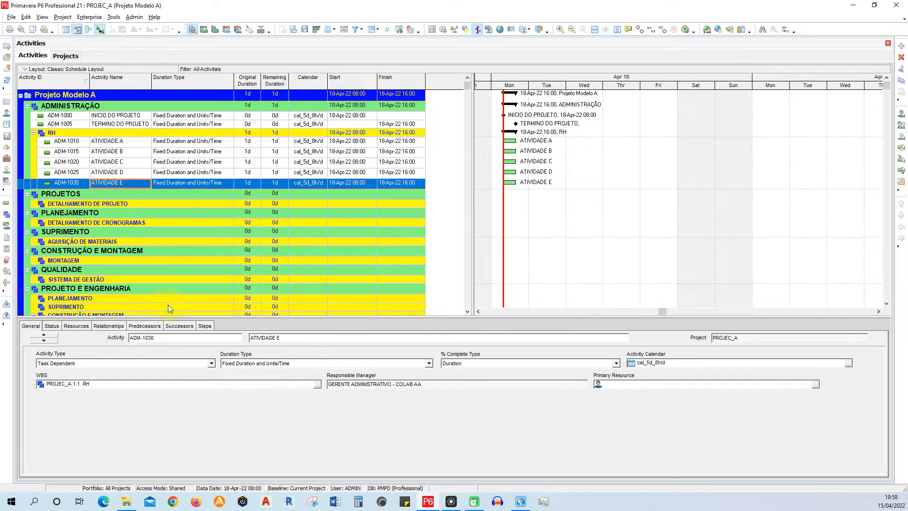
pyautogui.click(53, 326)
pyautogui.click(76, 326)
pyautogui.click(113, 326)
pyautogui.click(144, 326)
pyautogui.click(180, 326)
pyautogui.click(211, 326)
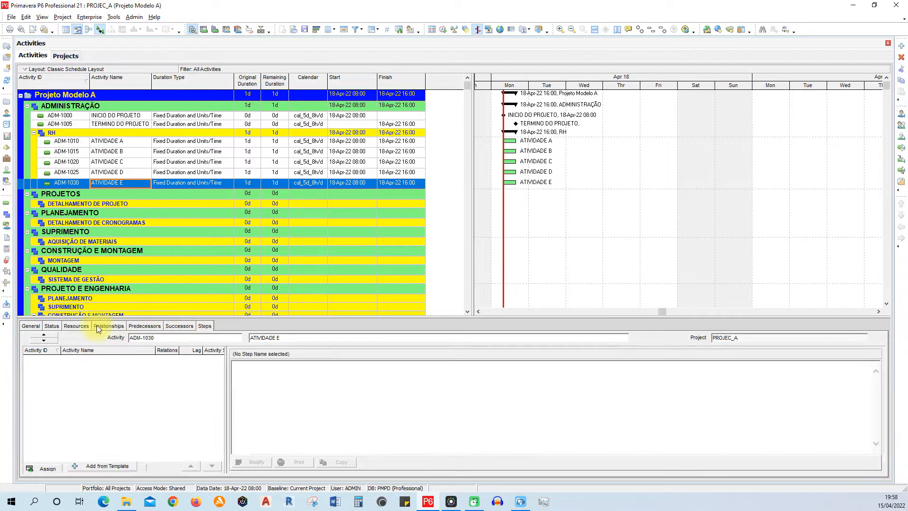
pyautogui.click(31, 325)
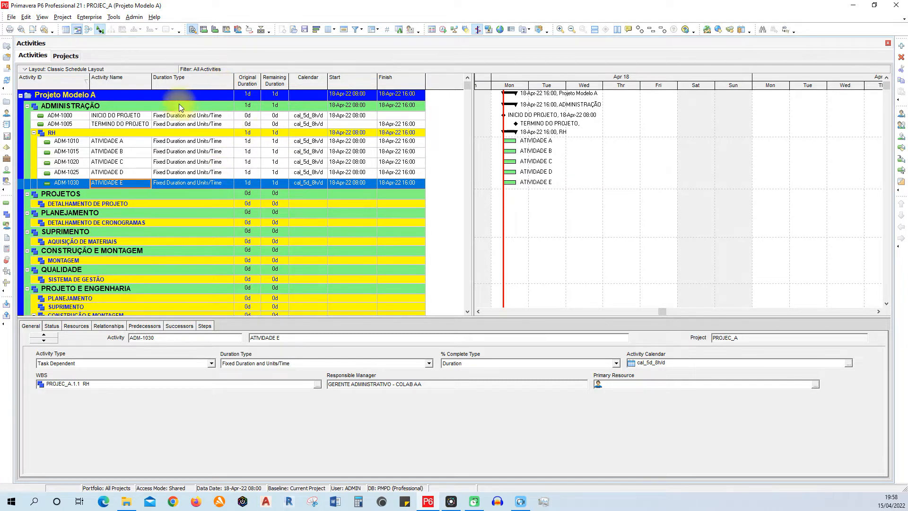
# - Open the activity table's column settings and review the fields available in the General category
pyautogui.rightClick(201, 81)
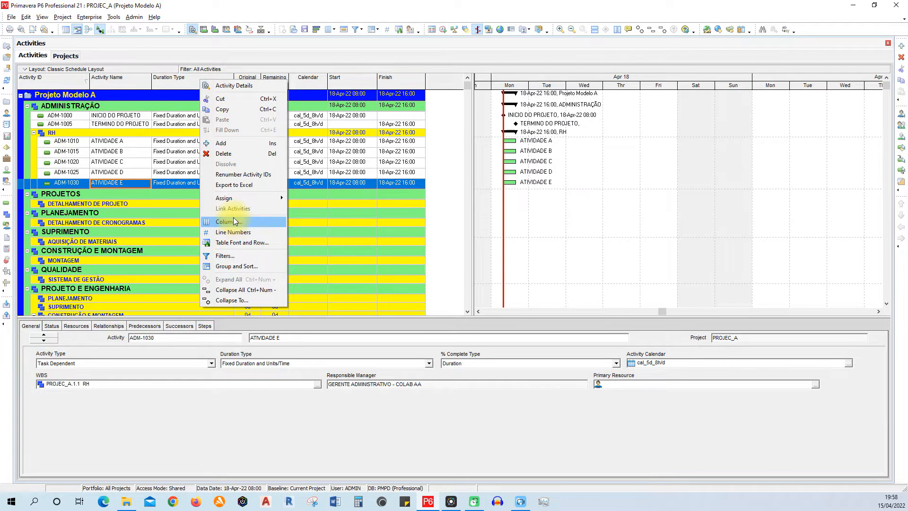
pyautogui.click(336, 33)
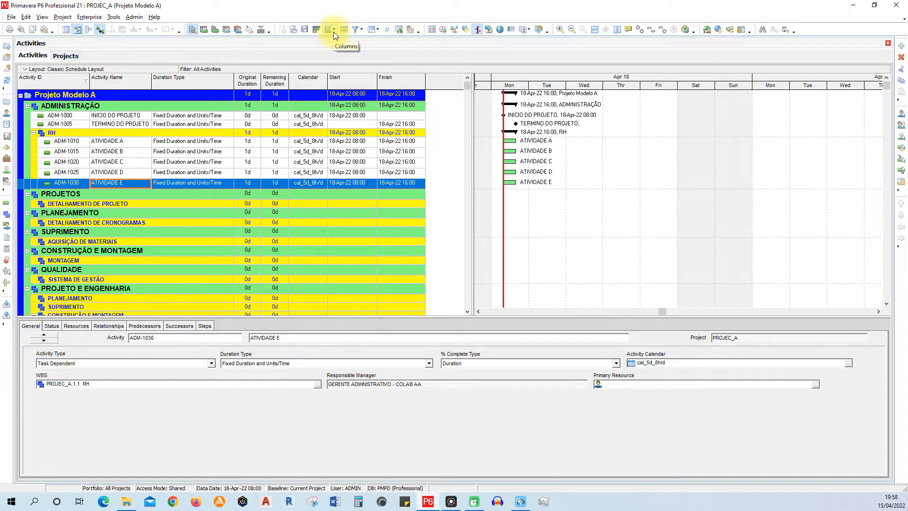
pyautogui.click(330, 33)
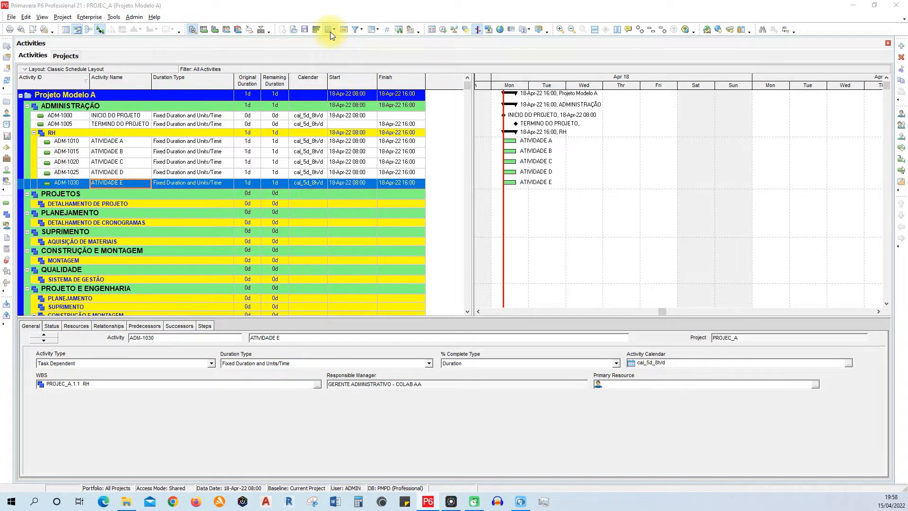
pyautogui.moveTo(558, 143); pyautogui.dragTo(740, 50)
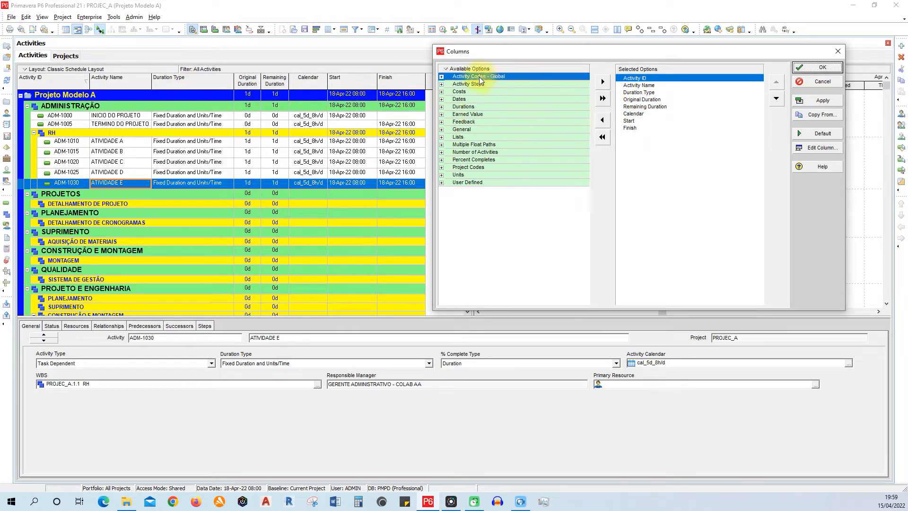
pyautogui.click(441, 129)
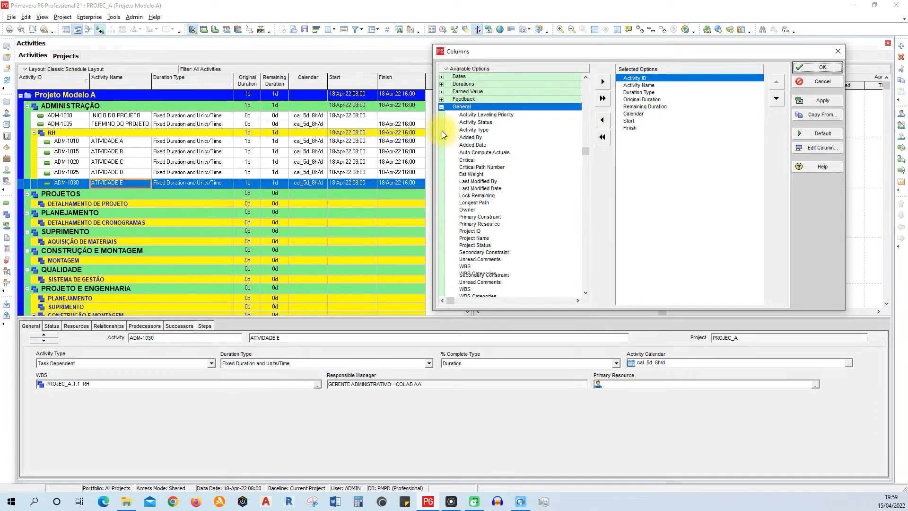
pyautogui.click(441, 100)
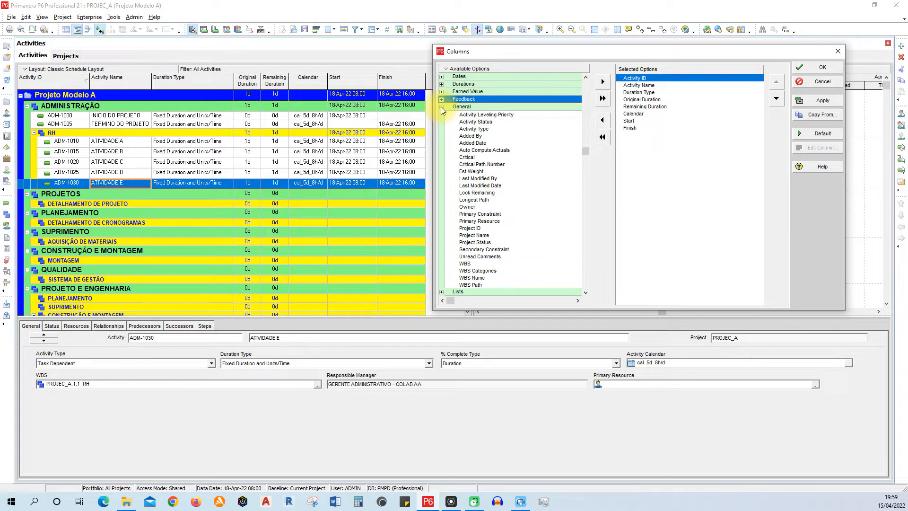
pyautogui.click(441, 108)
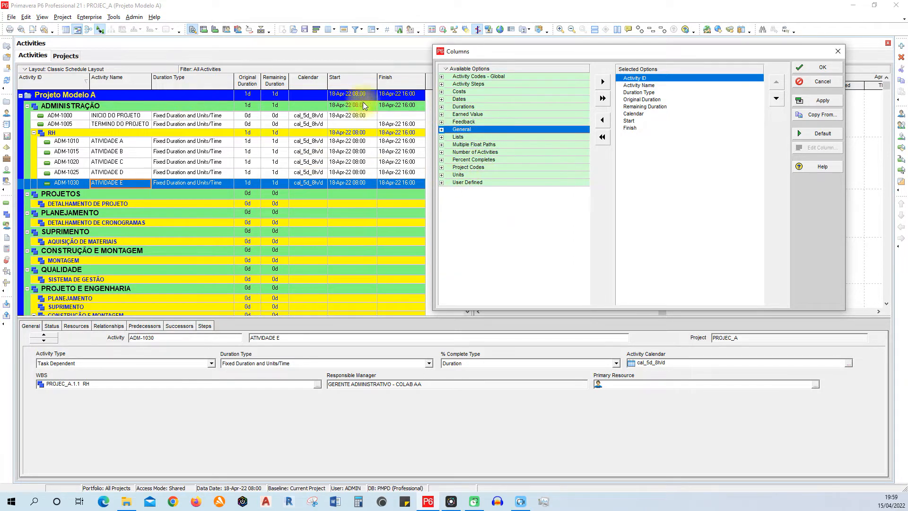
pyautogui.click(856, 483)
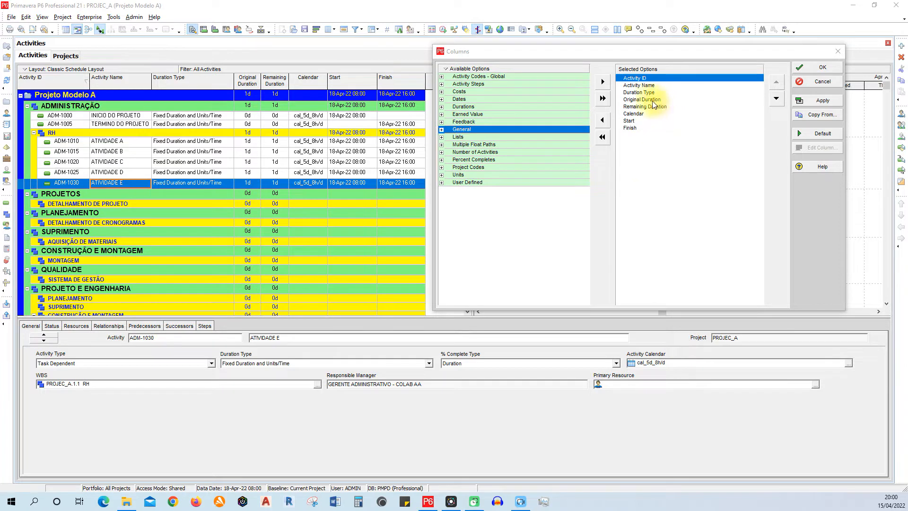
# - Remove the Duration Type column from the activity table and close the column settings
pyautogui.click(636, 92)
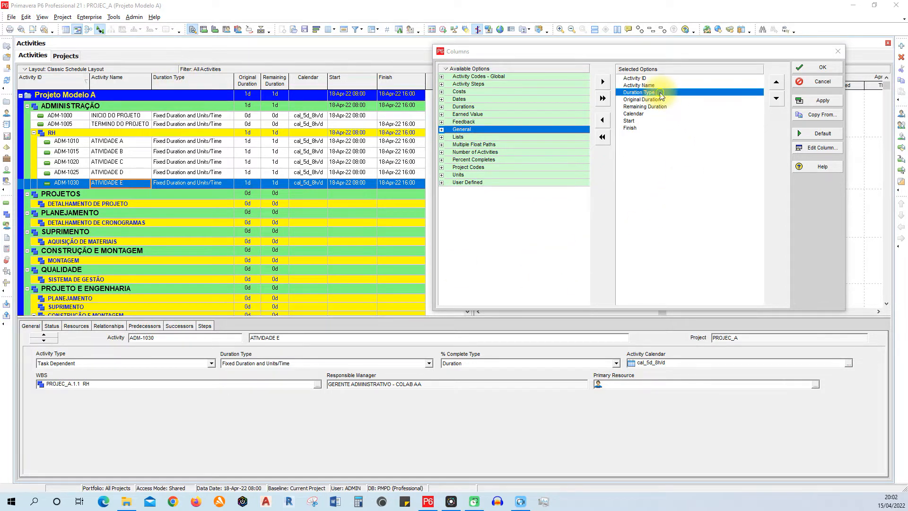
pyautogui.click(605, 124)
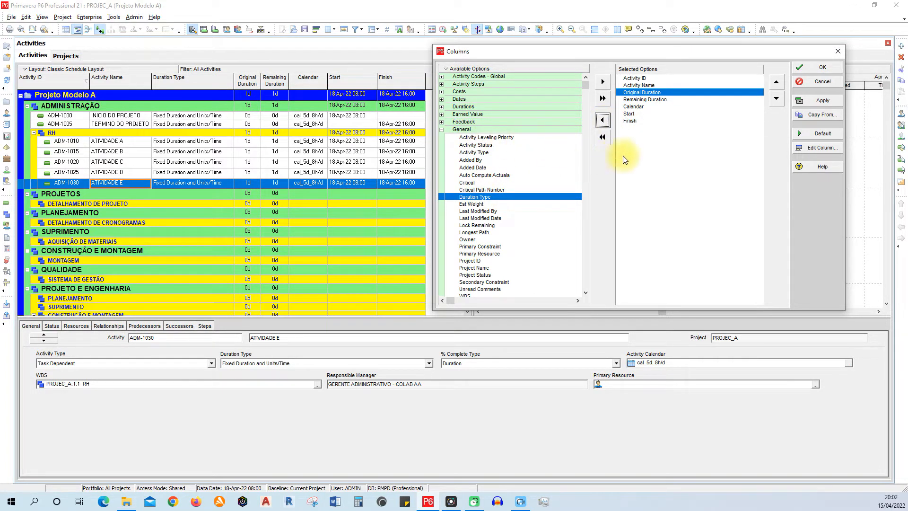
pyautogui.click(813, 101)
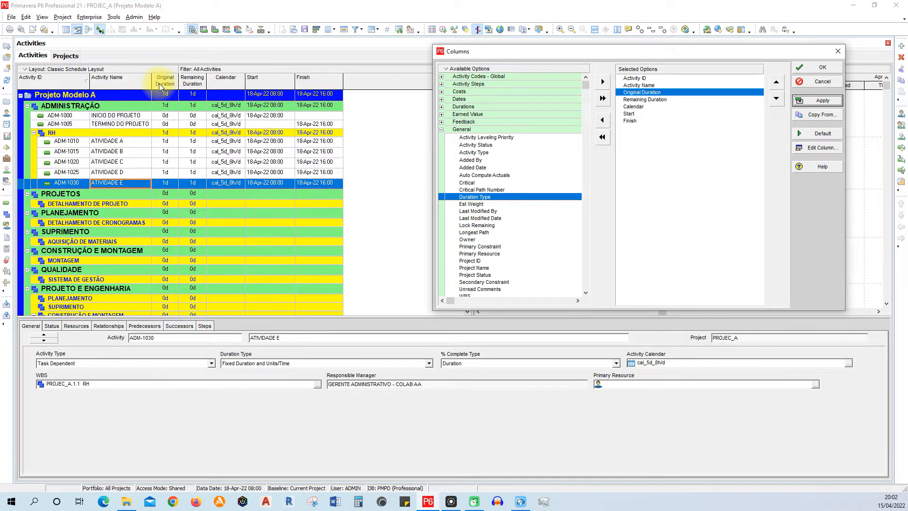
pyautogui.click(441, 128)
pyautogui.click(441, 129)
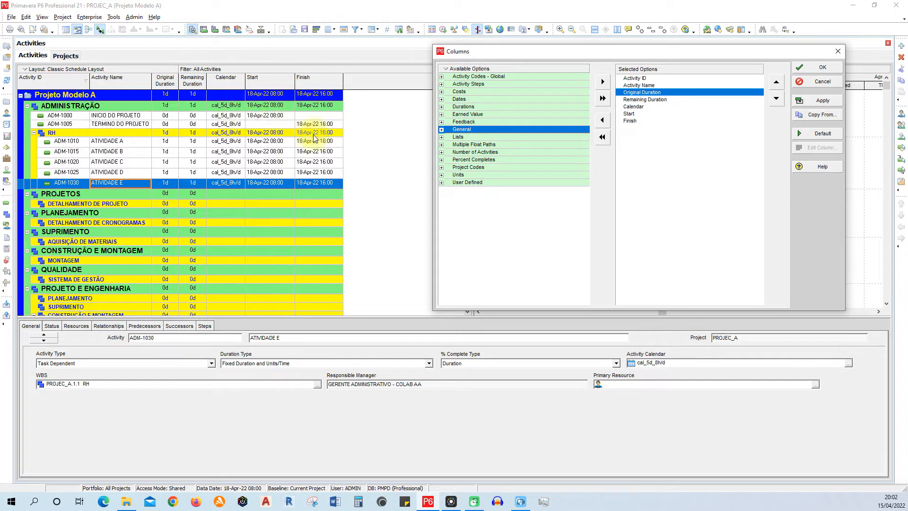
pyautogui.moveTo(622, 47); pyautogui.dragTo(567, 44)
pyautogui.click(754, 64)
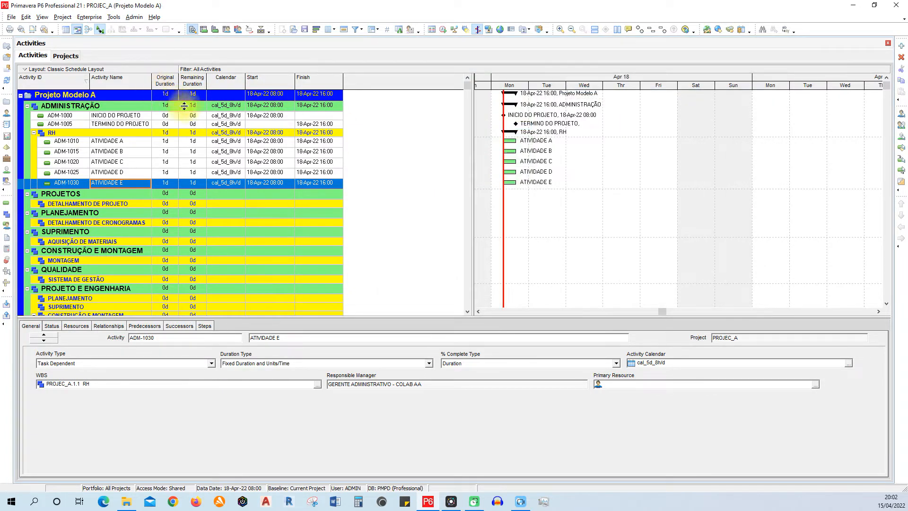
# - Widen the Activity Name, duration and Start columns slightly and remove the Calendar column from the activity table
pyautogui.moveTo(151, 86); pyautogui.dragTo(322, 78)
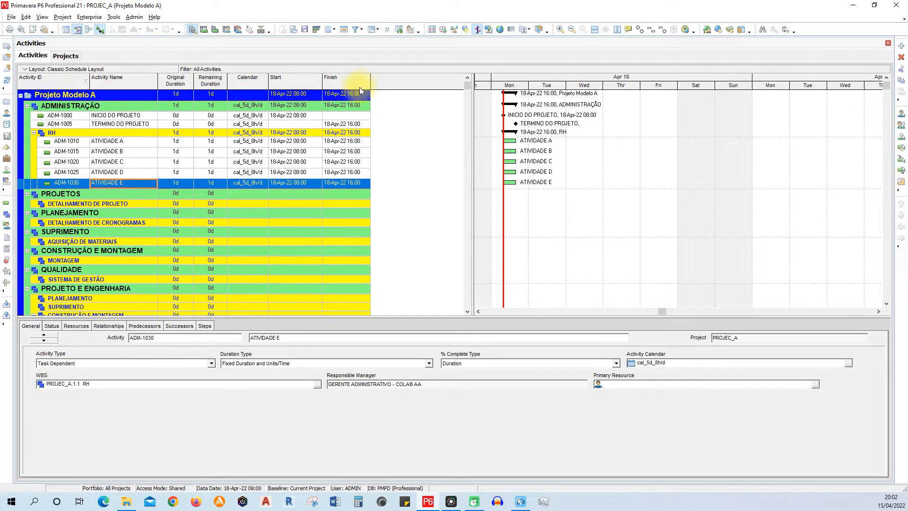
pyautogui.click(368, 82)
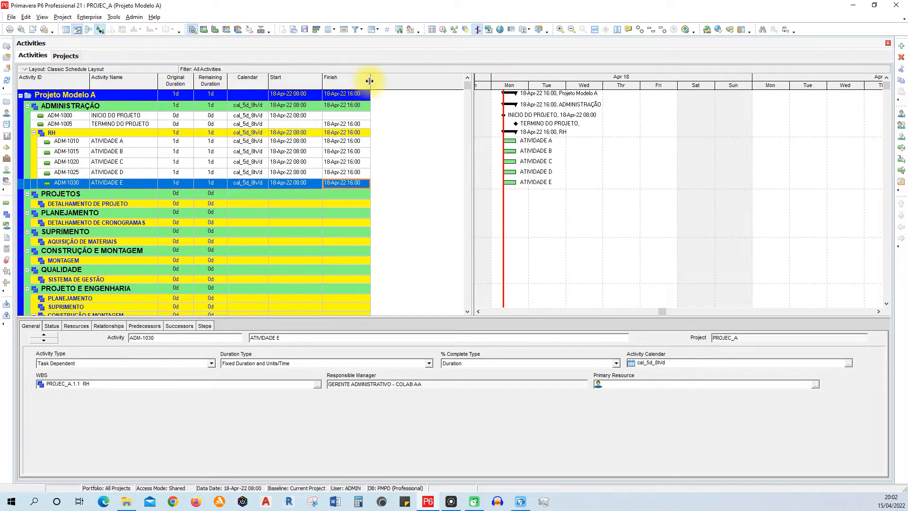
pyautogui.click(326, 30)
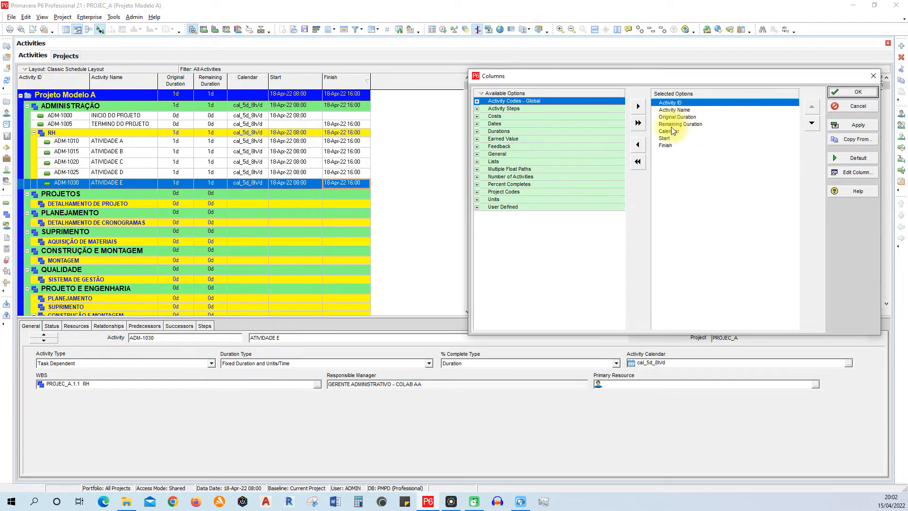
pyautogui.click(670, 132)
pyautogui.click(637, 145)
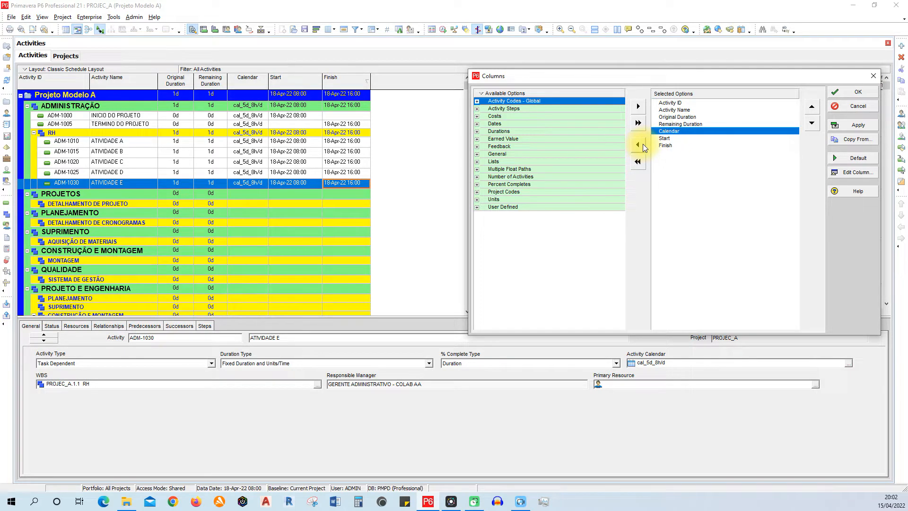
pyautogui.click(850, 128)
pyautogui.click(851, 95)
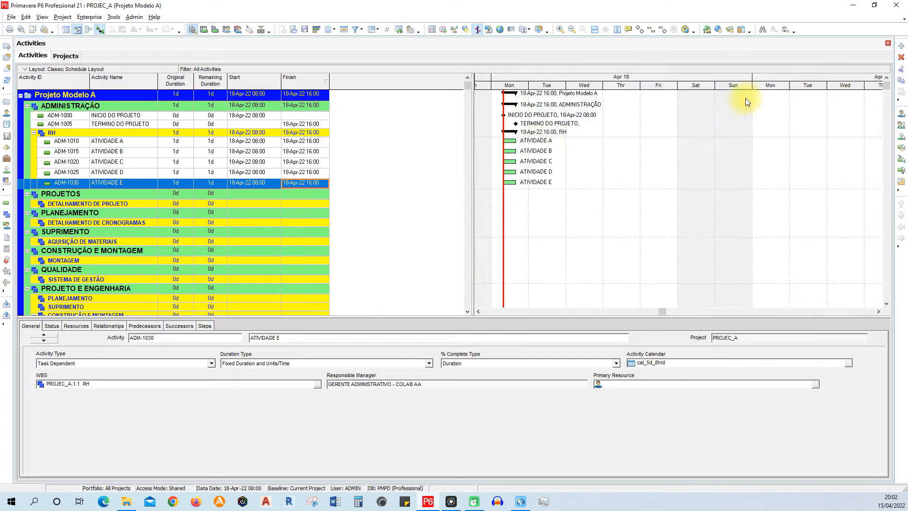
# - Narrow the activity table area to just past the Finish column and stretch the Gantt chart's timescale
pyautogui.moveTo(471, 174); pyautogui.dragTo(361, 188)
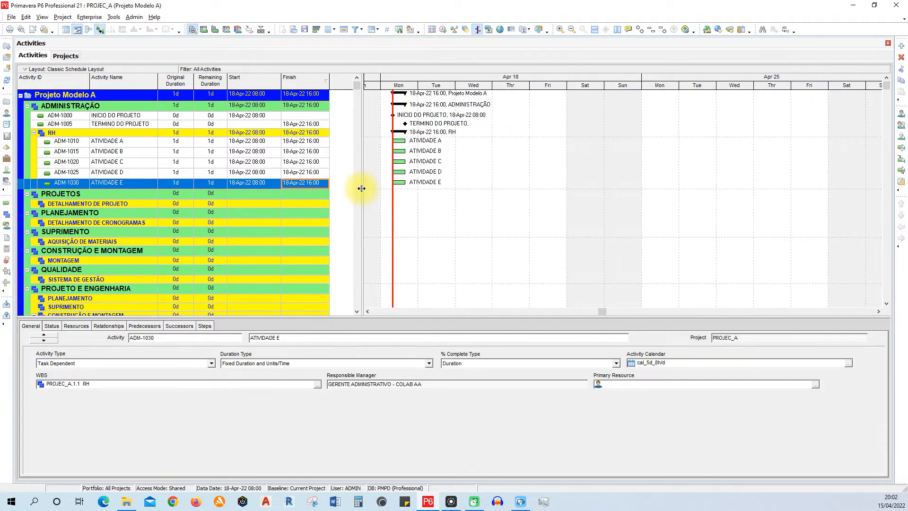
pyautogui.moveTo(482, 85); pyautogui.dragTo(543, 84)
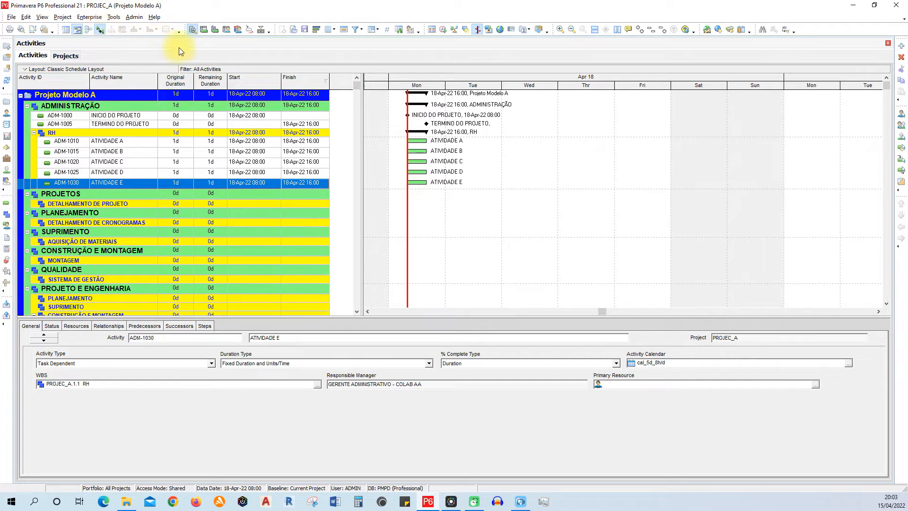
# - Toggle the upper view between activity table and Gantt chart, and hide and restore the activity details
pyautogui.click(67, 32)
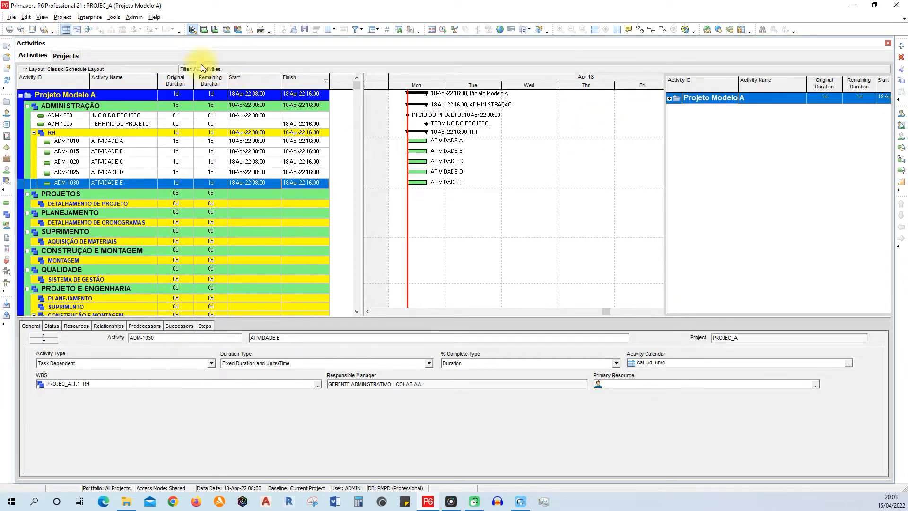
pyautogui.click(76, 32)
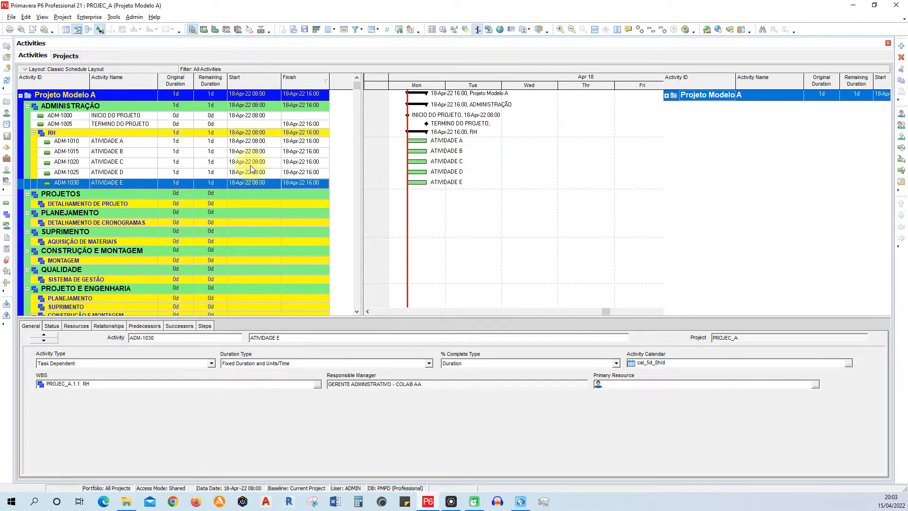
pyautogui.click(262, 32)
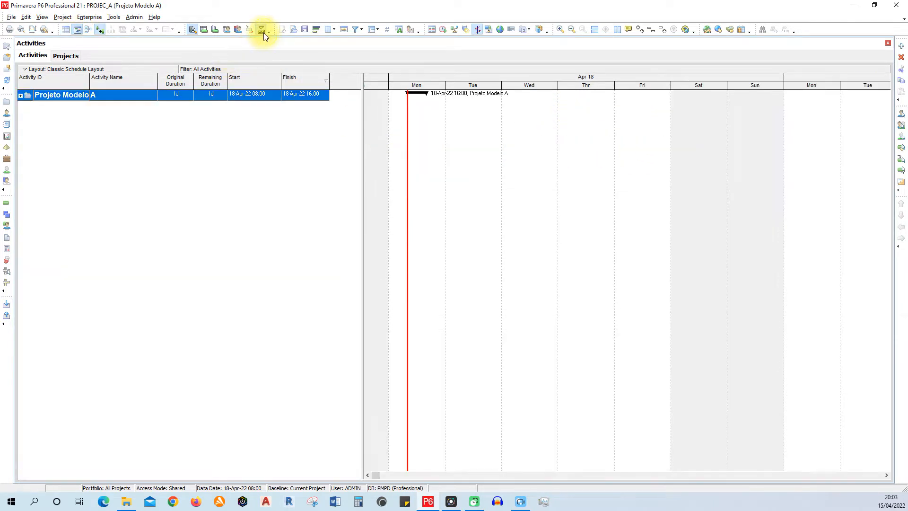
pyautogui.click(191, 29)
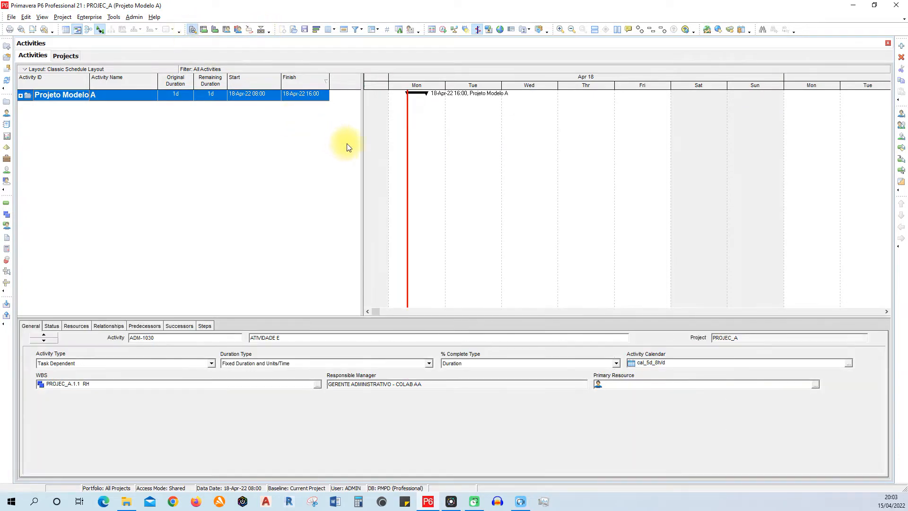
# - Expand Projeto Modelo A down through ADMINISTRAÇÃO and RH to show their activities
pyautogui.click(20, 96)
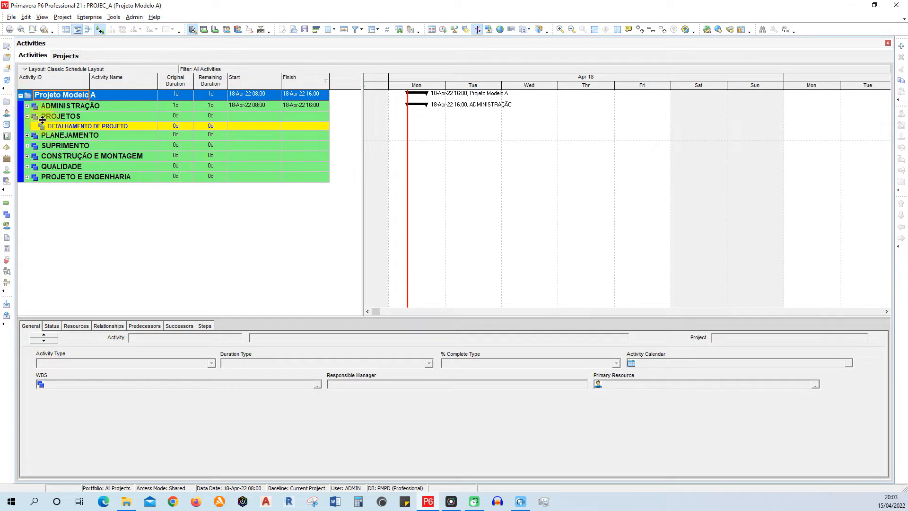
pyautogui.click(28, 107)
pyautogui.click(27, 105)
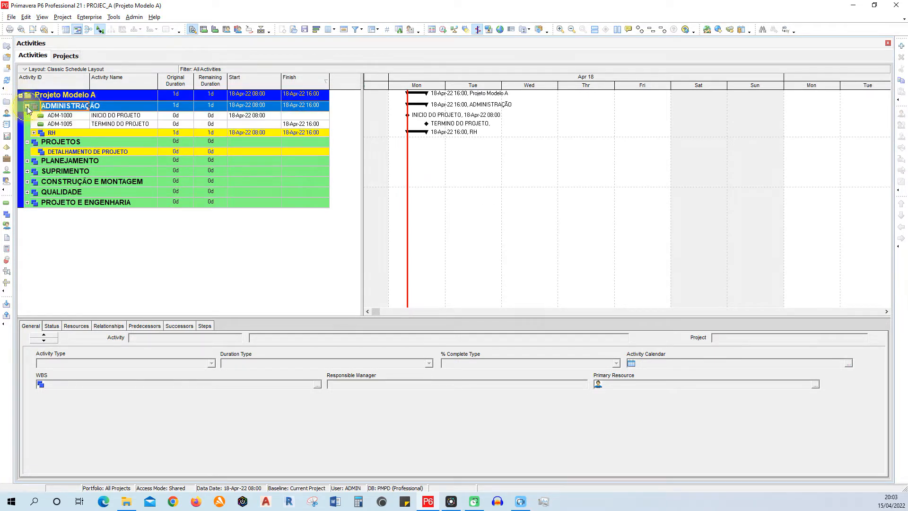
pyautogui.doubleClick(40, 135)
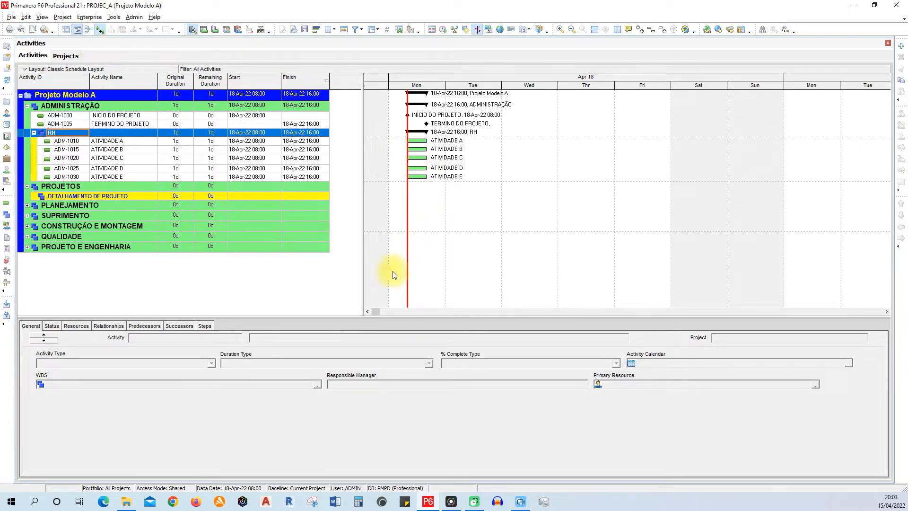
# - Inspect the general details of the INICIO DO PROJETO and TERMINO DO PROJETO milestones and reduce ATIVIDADE C's row height
pyautogui.click(139, 115)
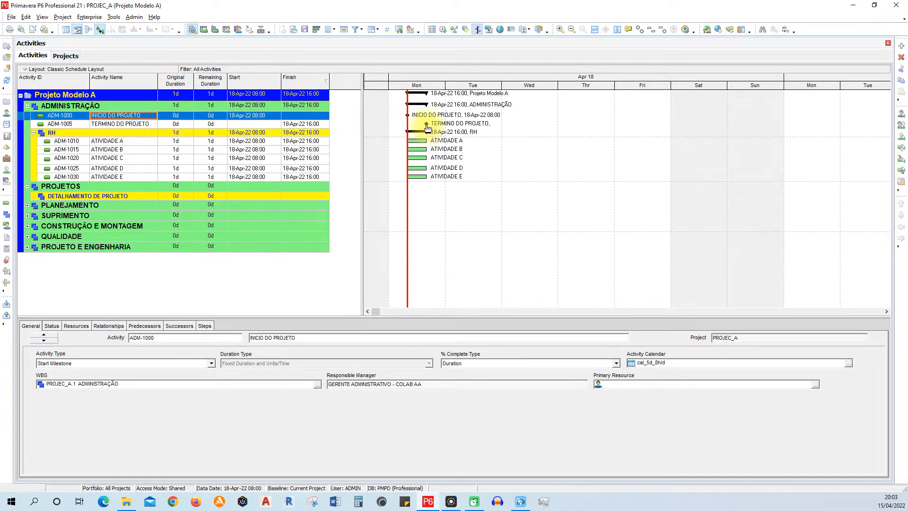
pyautogui.click(141, 125)
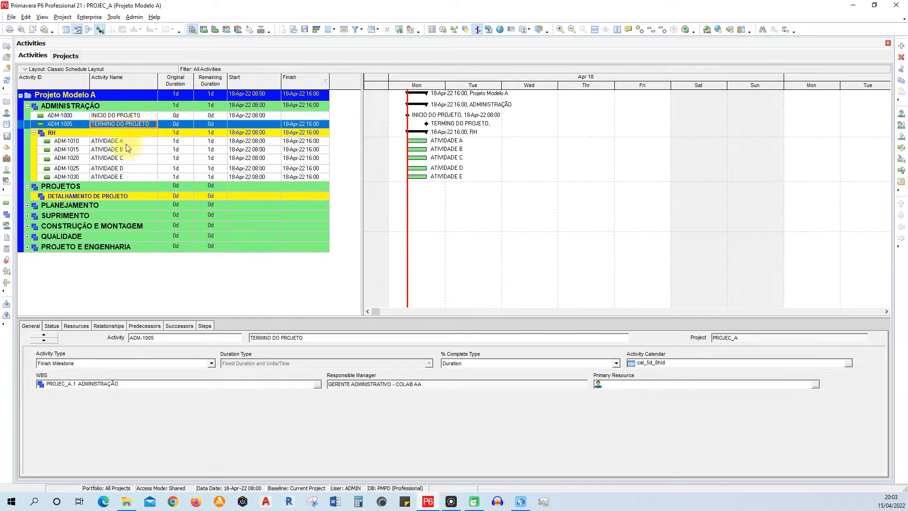
pyautogui.moveTo(39, 163); pyautogui.dragTo(38, 161)
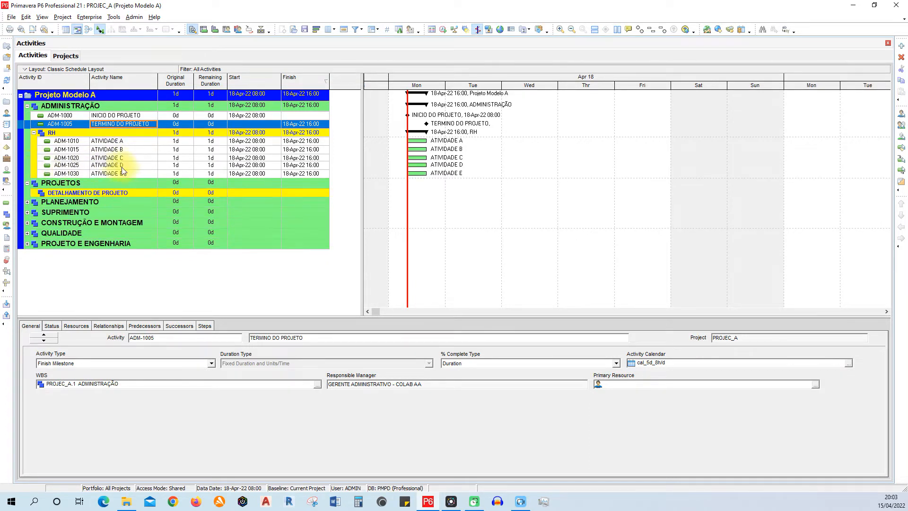
# - Make the rows of the last three RH activities, ATIVIDADE C to E, slightly taller to even out their heights
pyautogui.moveTo(117, 163); pyautogui.dragTo(140, 145)
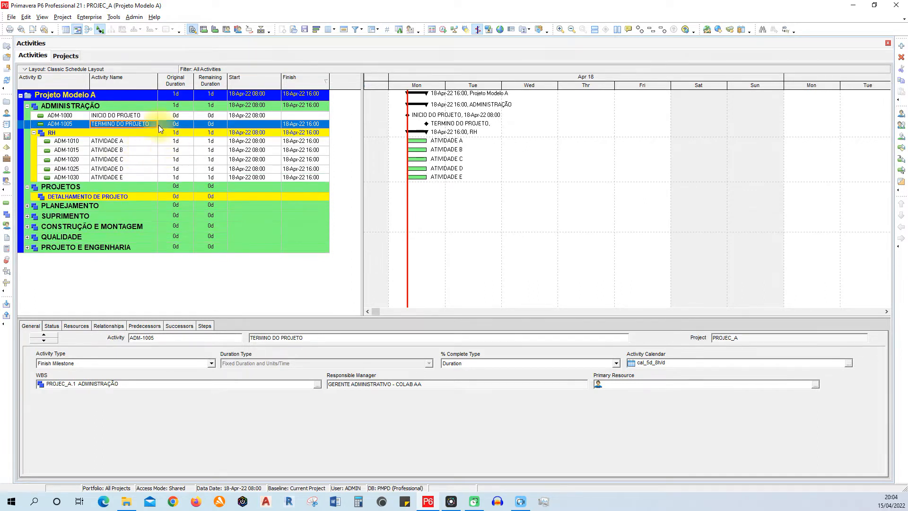
pyautogui.moveTo(136, 181); pyautogui.dragTo(136, 182)
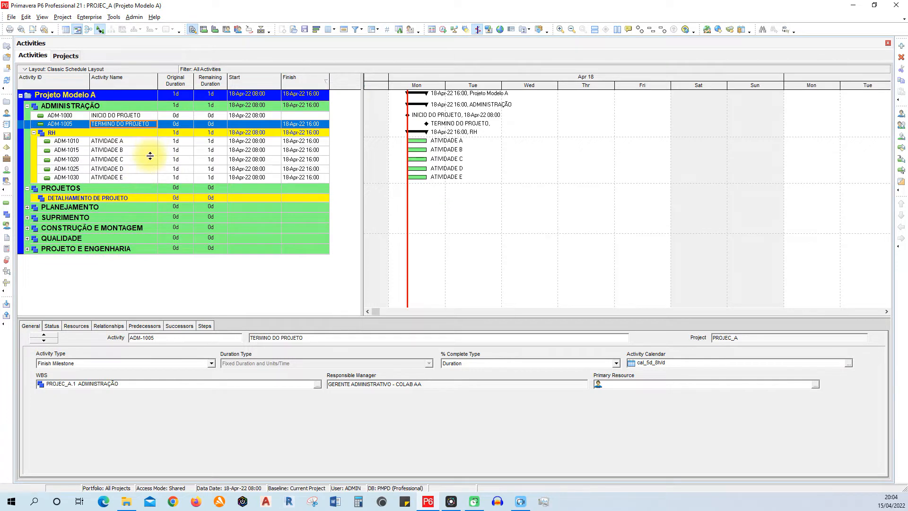
pyautogui.moveTo(143, 175); pyautogui.dragTo(143, 176)
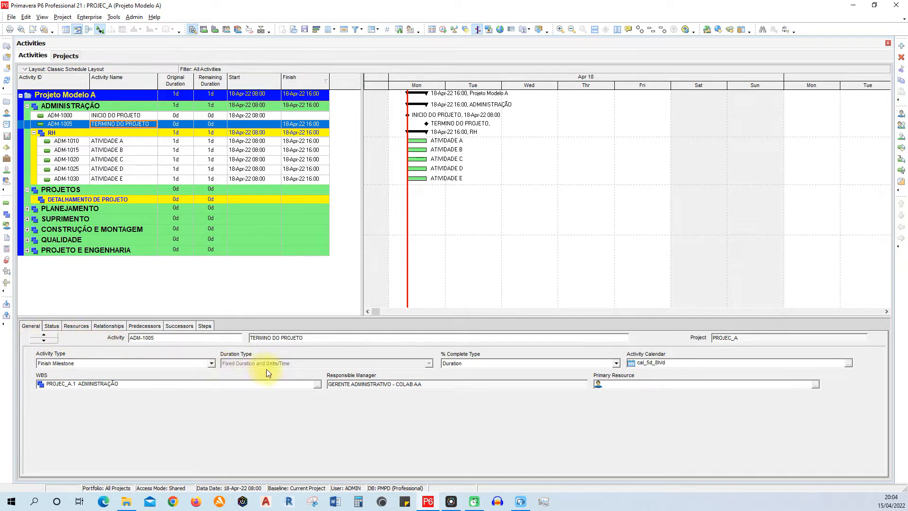
# - Show the general and status details of ATIVIDADE A and slightly enlarge the activity details area
pyautogui.click(111, 141)
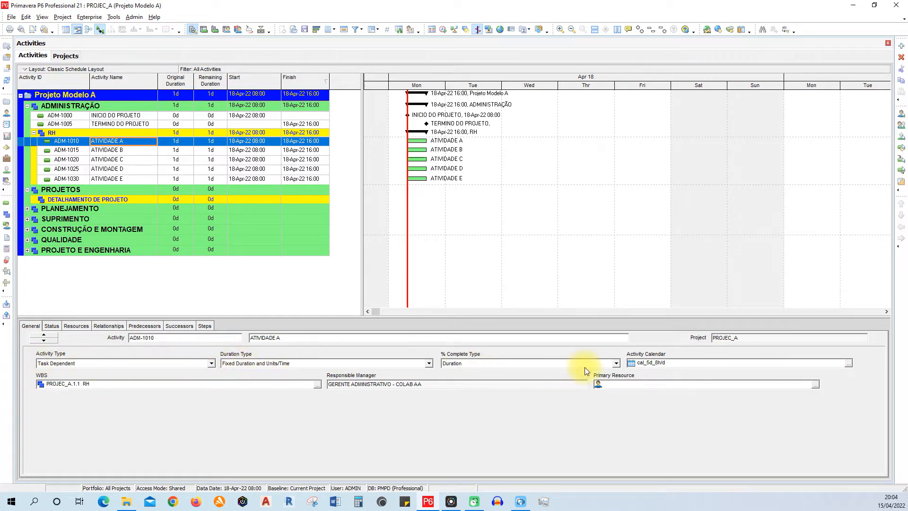
pyautogui.click(52, 325)
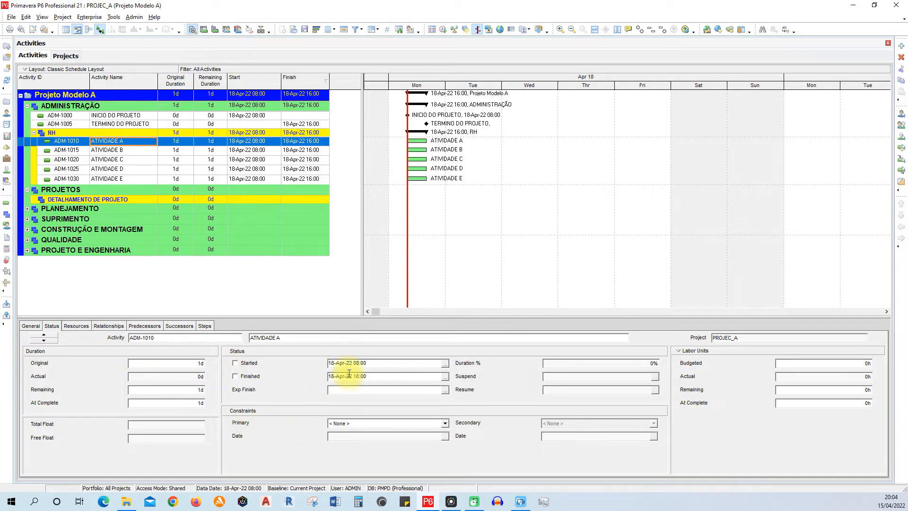
pyautogui.moveTo(348, 316); pyautogui.dragTo(354, 301)
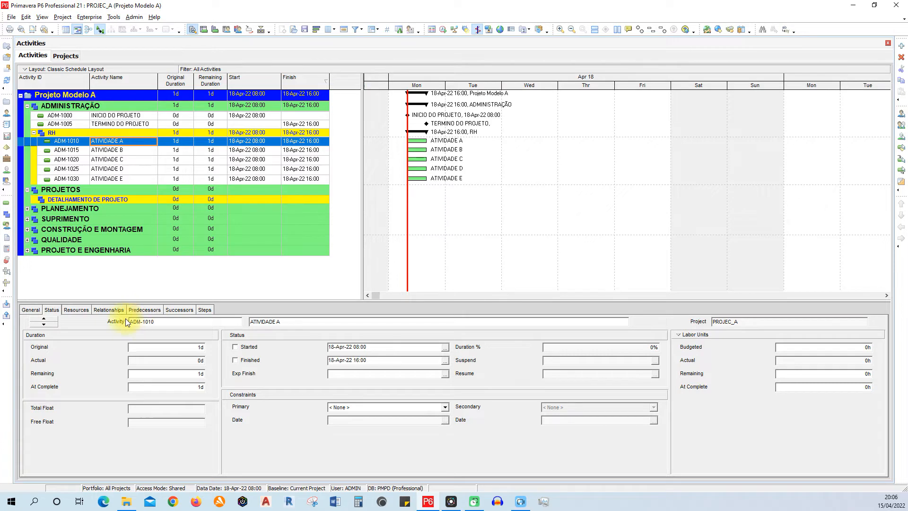
# - Show ATIVIDADE A's resource assignments and relationships, and widen the Predecessors list
pyautogui.click(76, 310)
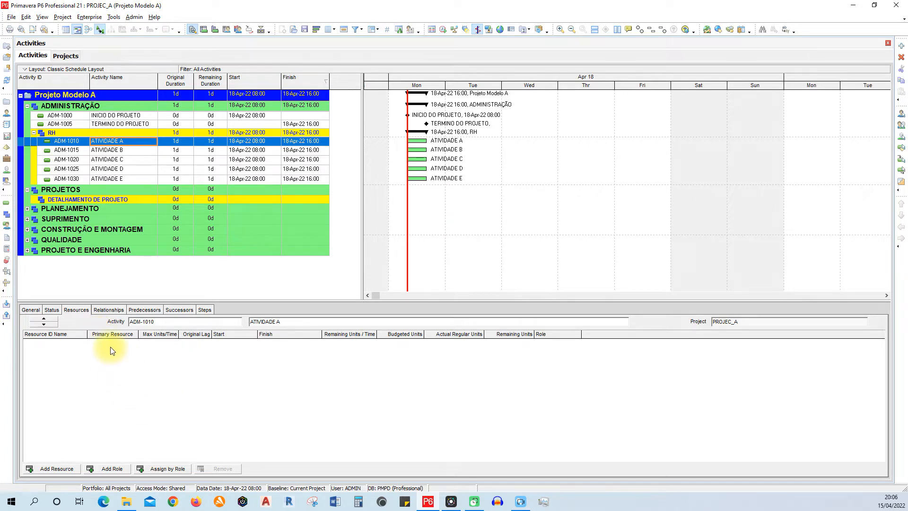
pyautogui.click(114, 313)
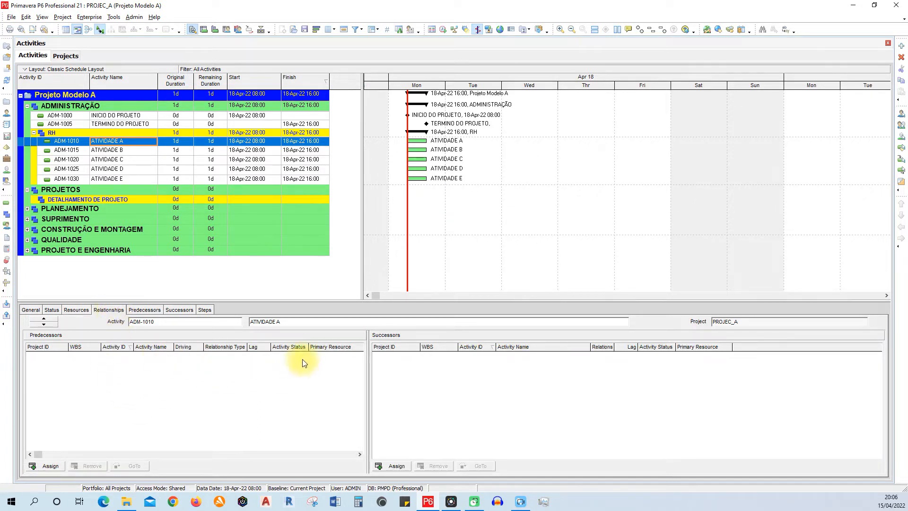
pyautogui.moveTo(367, 377)
pyautogui.mouseDown()
pyautogui.moveTo(454, 379)
pyautogui.moveTo(381, 377)
pyautogui.mouseUp()
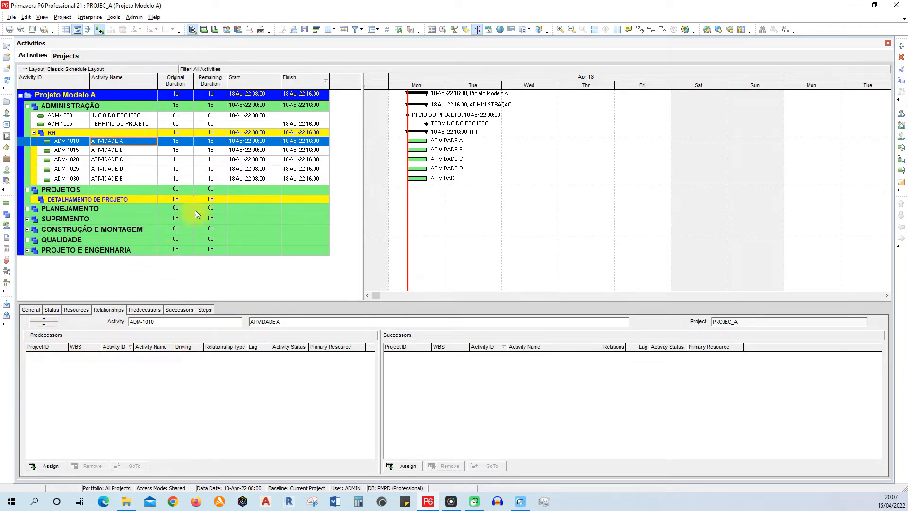
# - Compare the combined relationships view of ATIVIDADE B with its separate predecessor and successor views
pyautogui.click(132, 148)
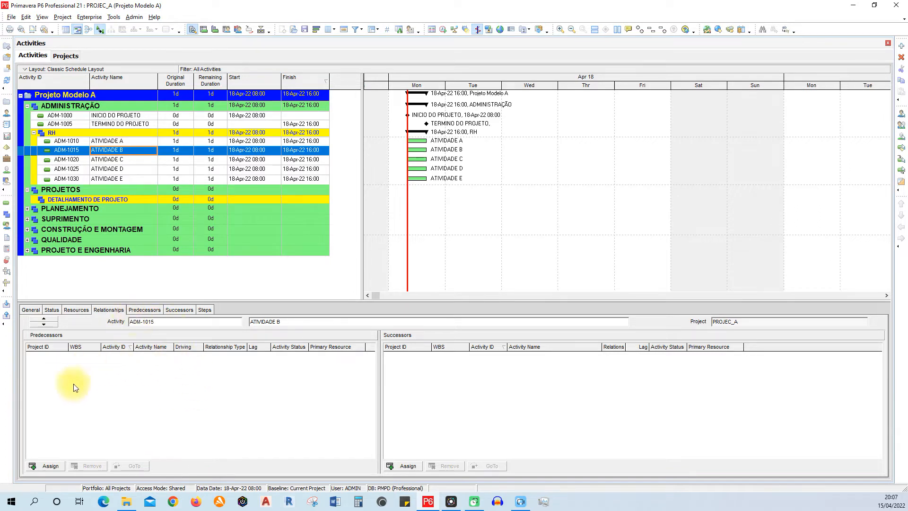
pyautogui.click(154, 309)
pyautogui.click(113, 310)
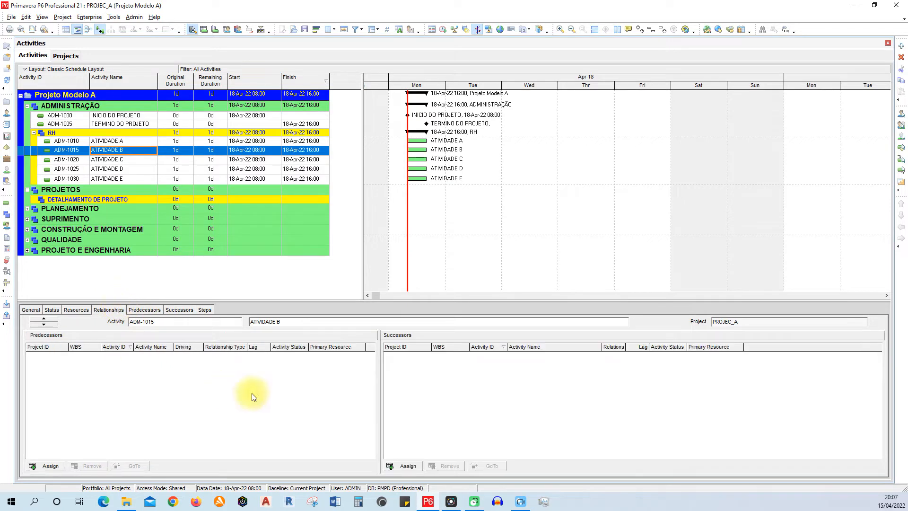
pyautogui.click(179, 309)
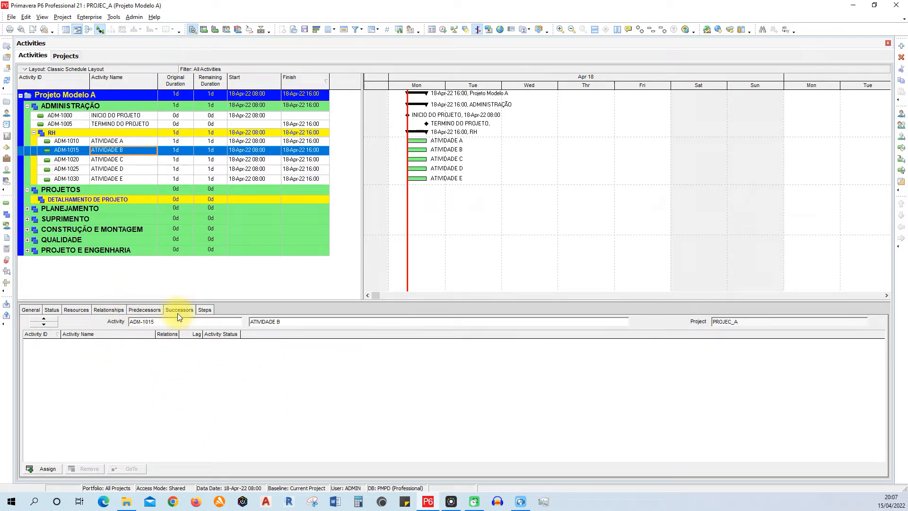
pyautogui.click(112, 308)
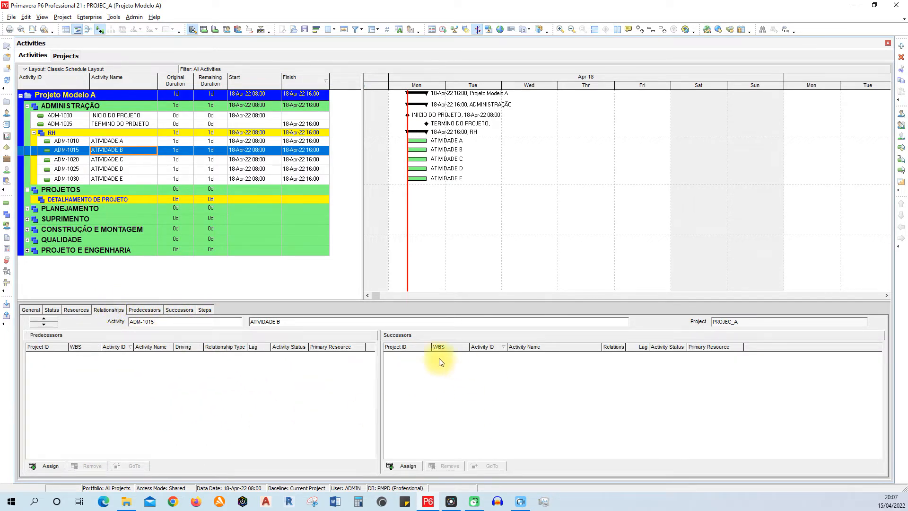
# - Inspect the column options available for the Predecessors list and close them without changes
pyautogui.rightClick(217, 346)
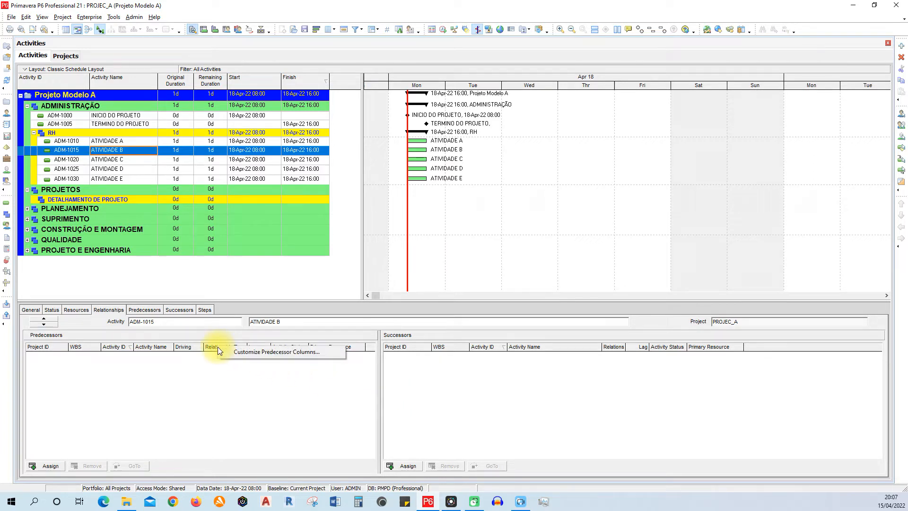
pyautogui.click(243, 353)
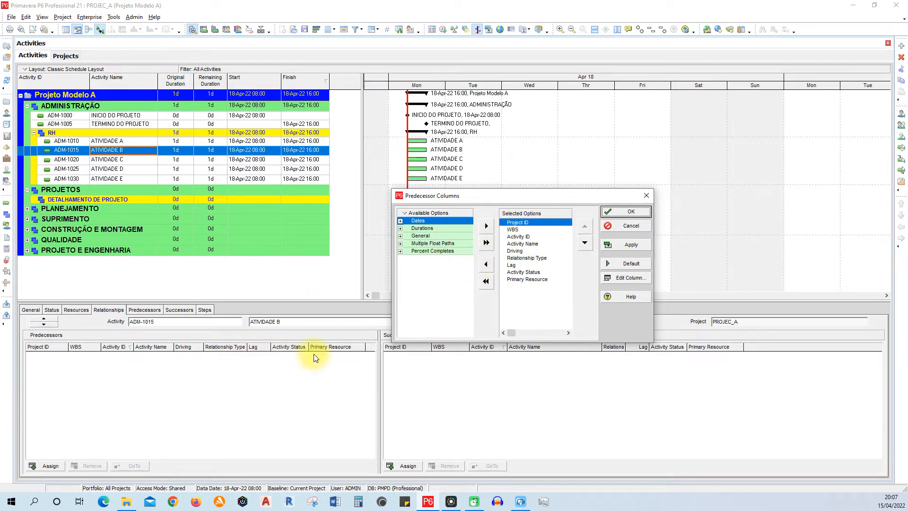
pyautogui.click(631, 227)
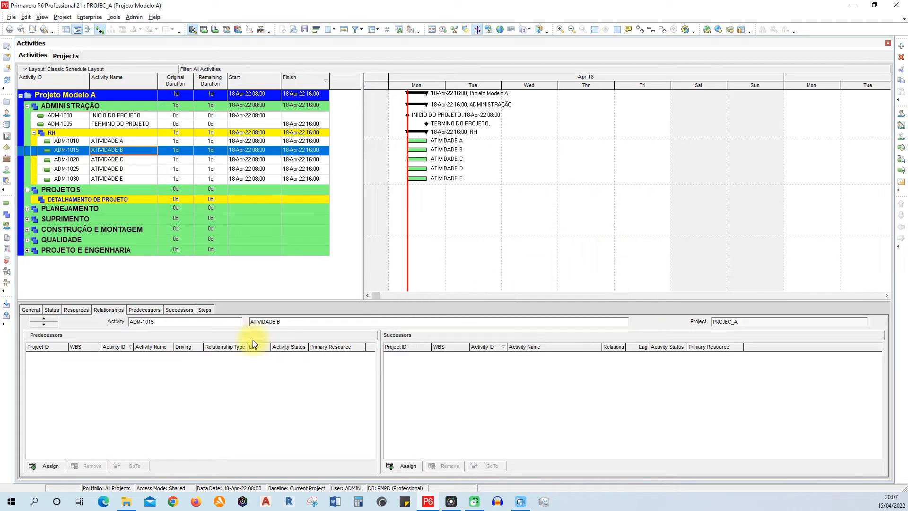
# - Check ATIVIDADE B's predecessor list and steps, and return to its relationships
pyautogui.click(179, 311)
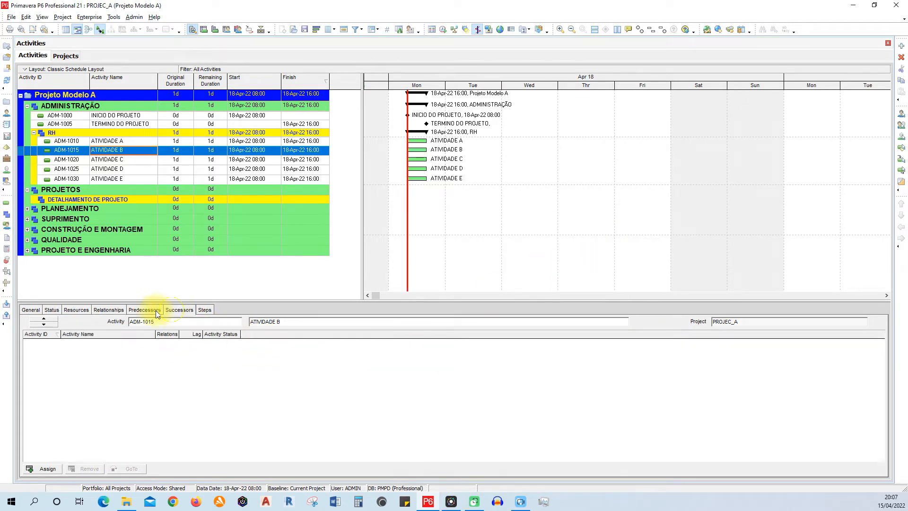
pyautogui.click(109, 310)
pyautogui.click(205, 311)
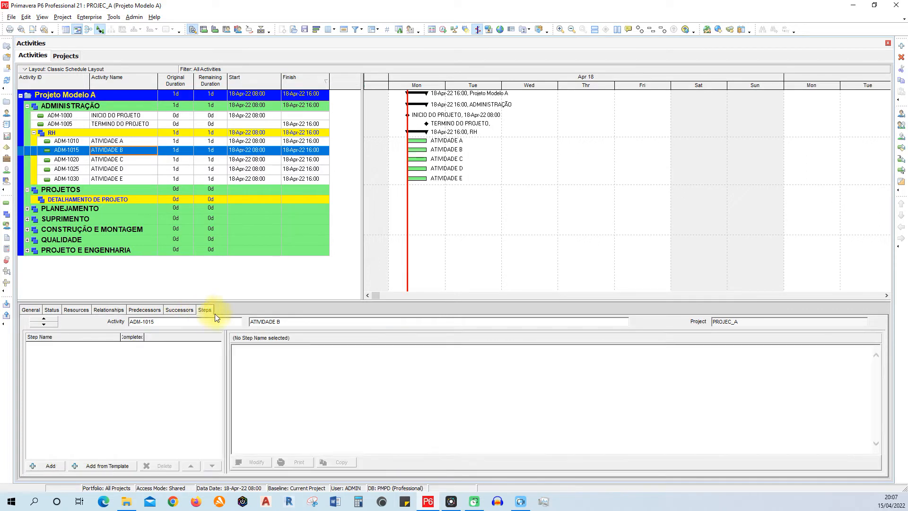
pyautogui.click(116, 311)
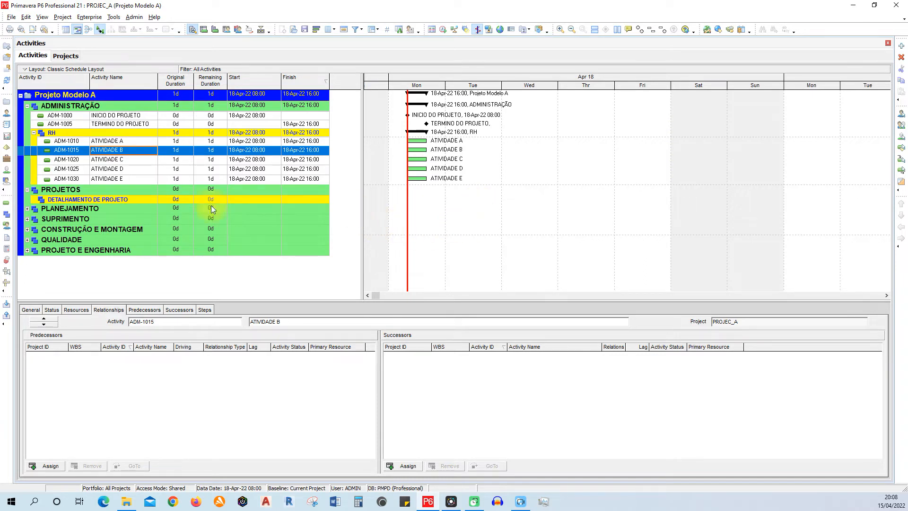
# - Examine the relationships of INICIO DO PROJETO and of ATIVIDADE A through ATIVIDADE E to review their sequence
pyautogui.click(134, 159)
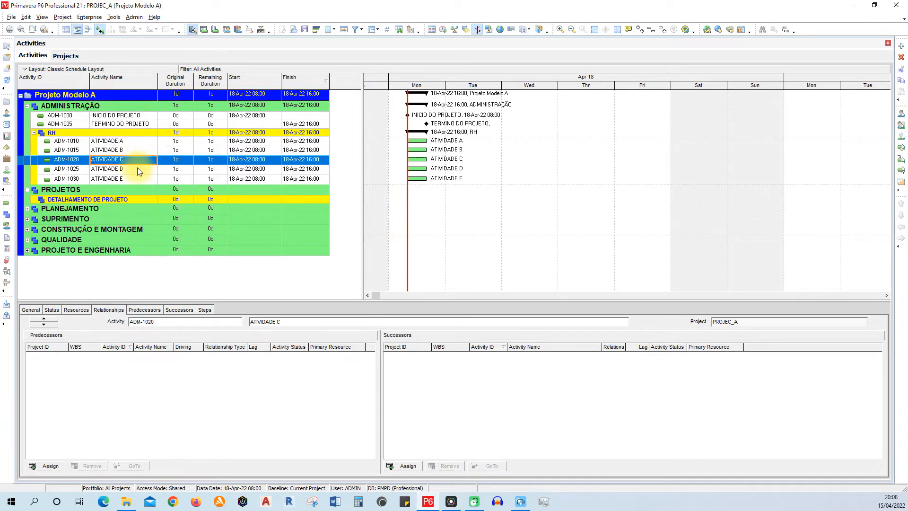
pyautogui.click(137, 168)
pyautogui.click(140, 179)
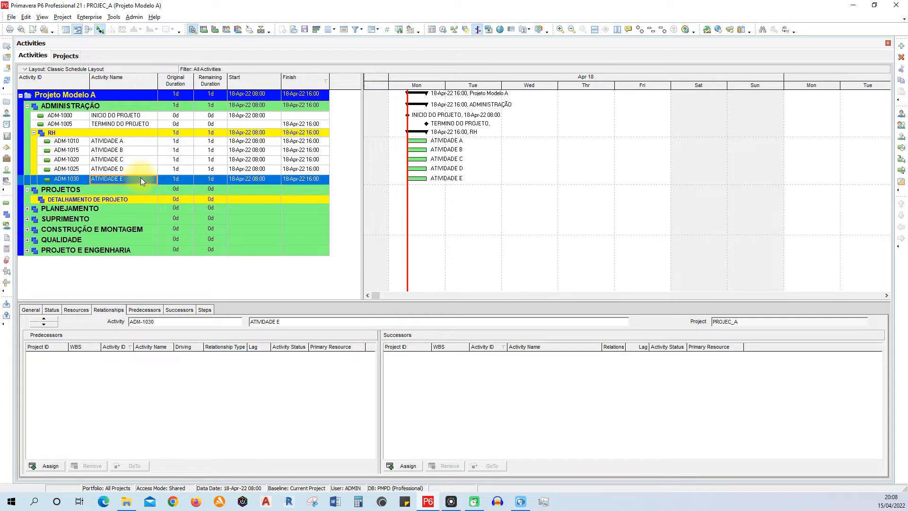
pyautogui.click(144, 141)
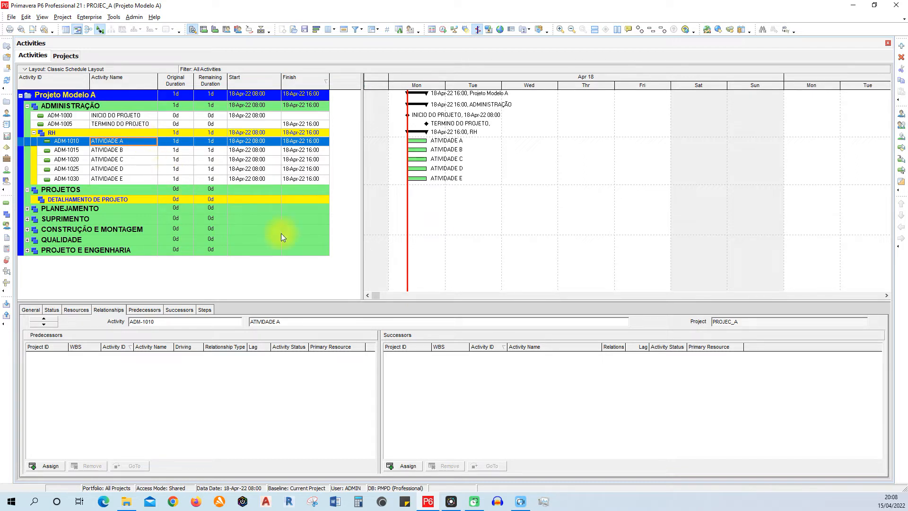
pyautogui.click(144, 119)
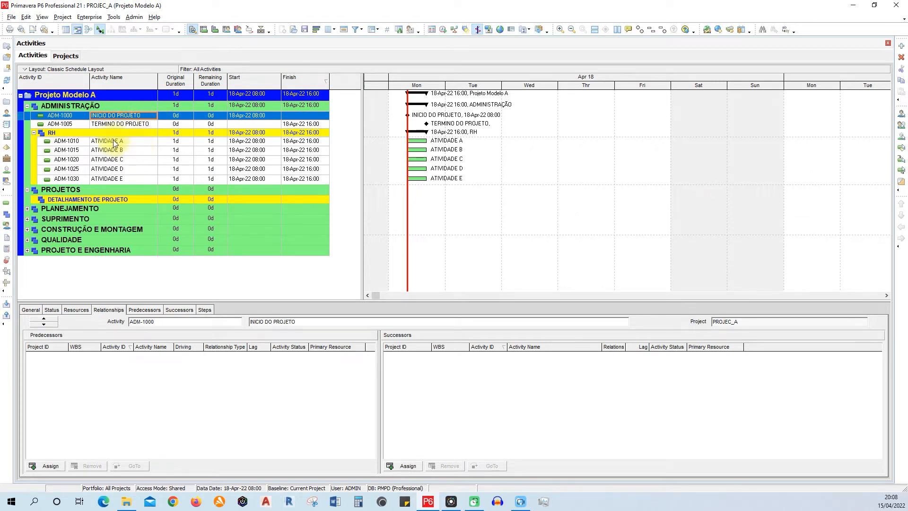
pyautogui.click(136, 143)
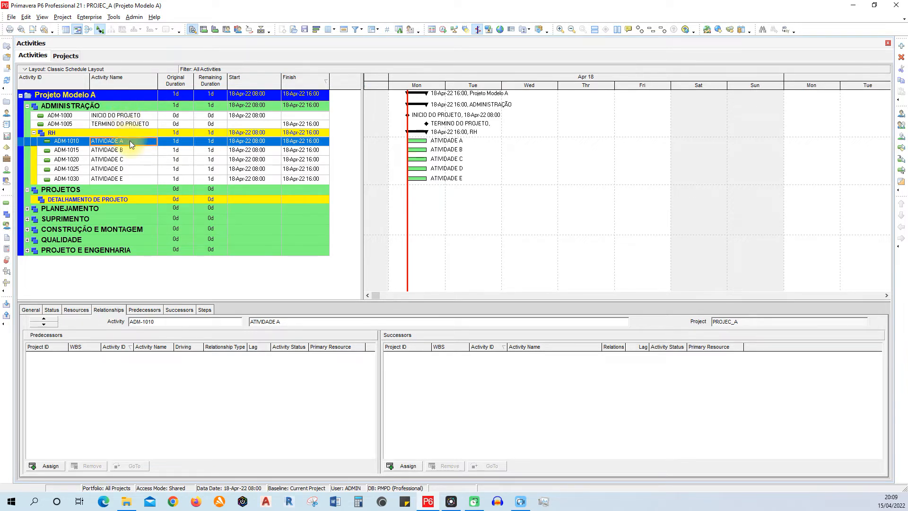
pyautogui.click(128, 118)
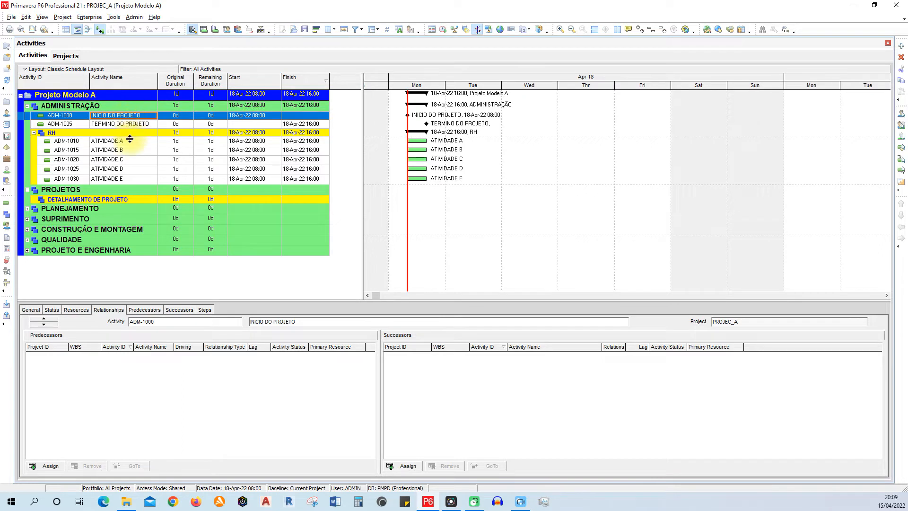
pyautogui.click(130, 140)
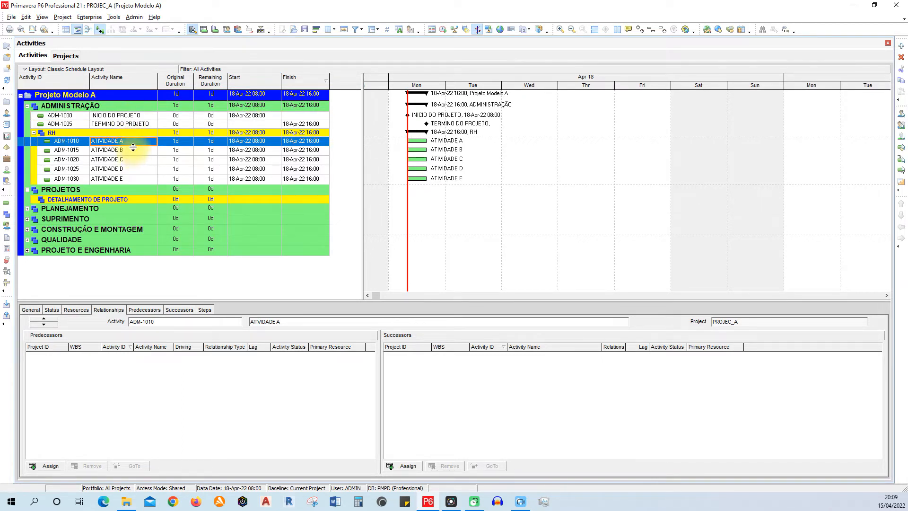
pyautogui.click(135, 149)
pyautogui.click(136, 162)
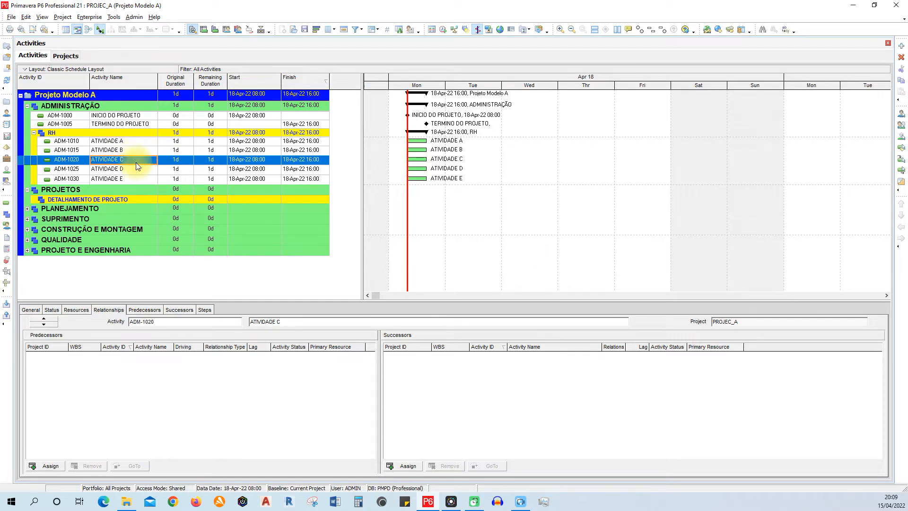
pyautogui.click(137, 171)
pyautogui.click(137, 178)
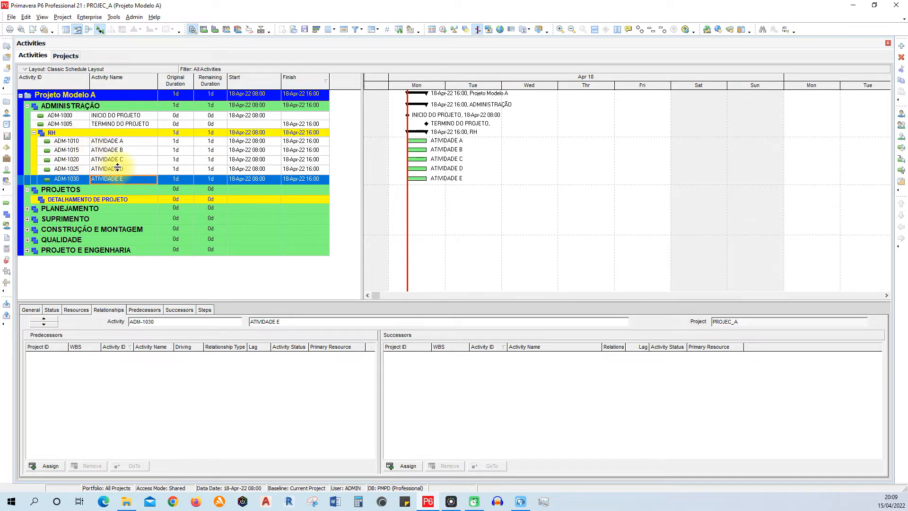
pyautogui.click(139, 142)
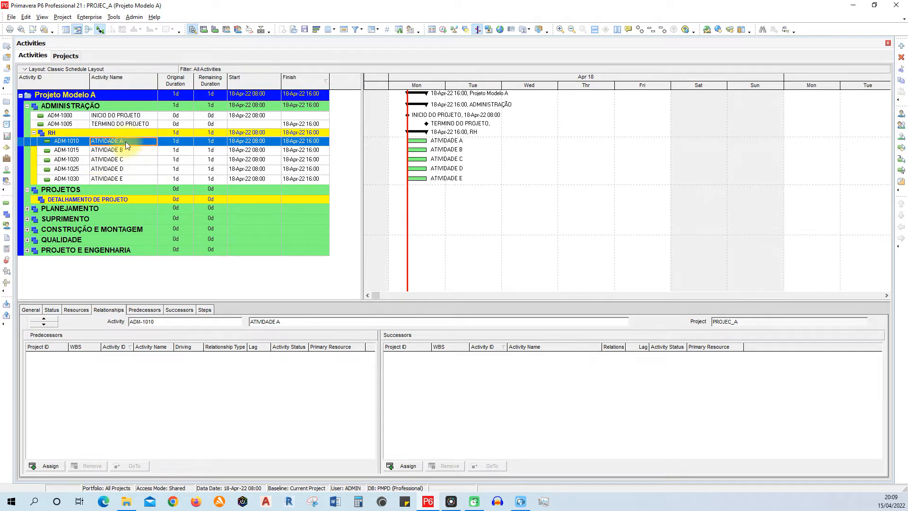
pyautogui.click(128, 116)
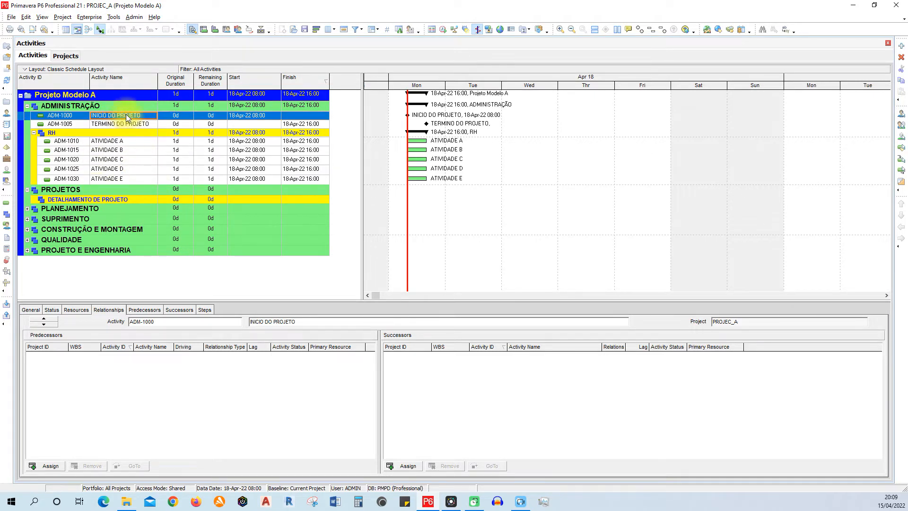
# - Assign INICIO DO PROJETO as the predecessor of ATIVIDADE A, enlarging the assignment window enough to read its activity list
pyautogui.click(139, 143)
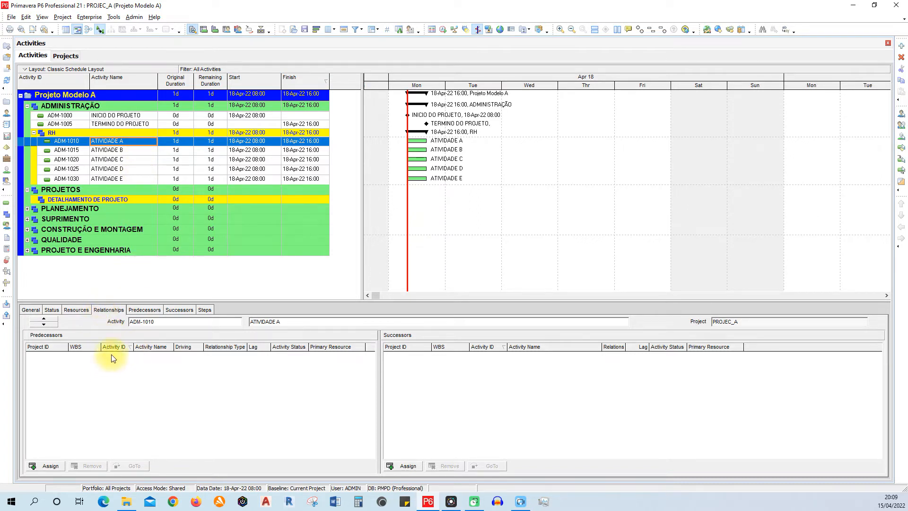
pyautogui.click(53, 468)
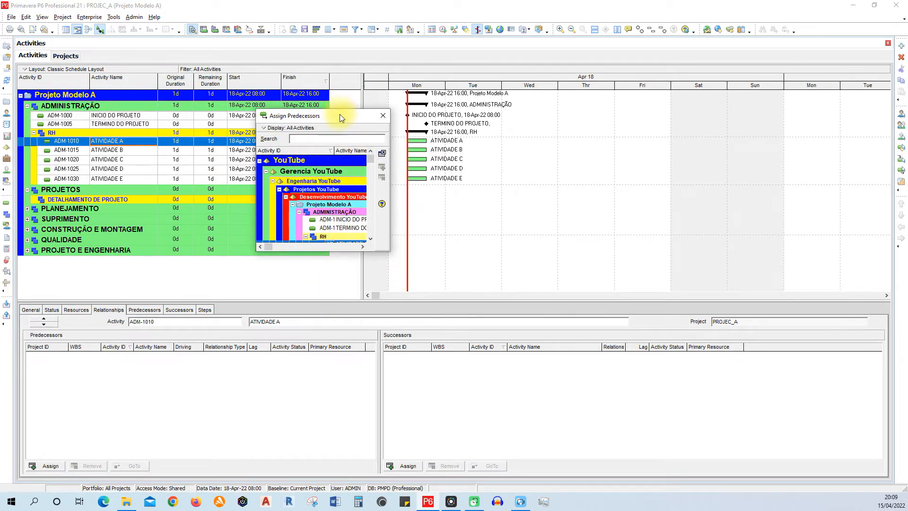
pyautogui.moveTo(351, 115); pyautogui.dragTo(422, 75)
pyautogui.moveTo(462, 208); pyautogui.dragTo(816, 341)
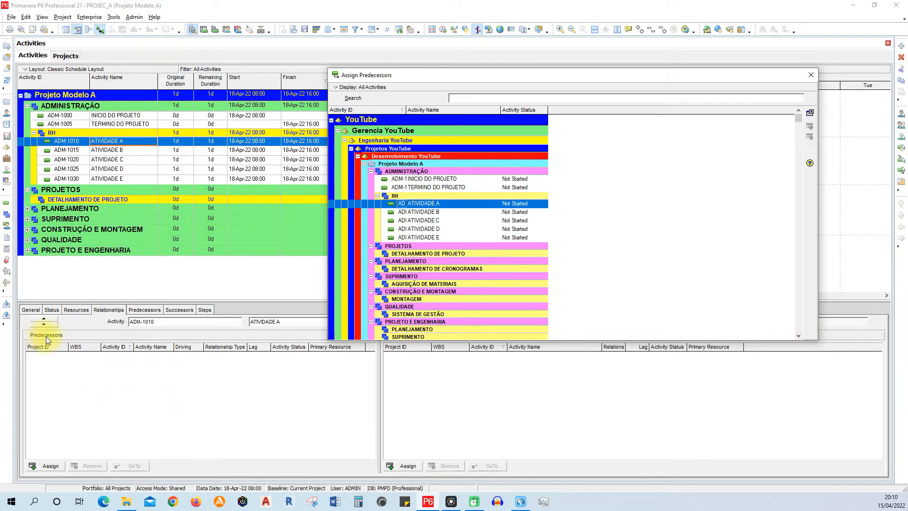
pyautogui.moveTo(408, 75)
pyautogui.mouseDown()
pyautogui.moveTo(462, 54)
pyautogui.moveTo(410, 72)
pyautogui.moveTo(413, 78)
pyautogui.mouseUp()
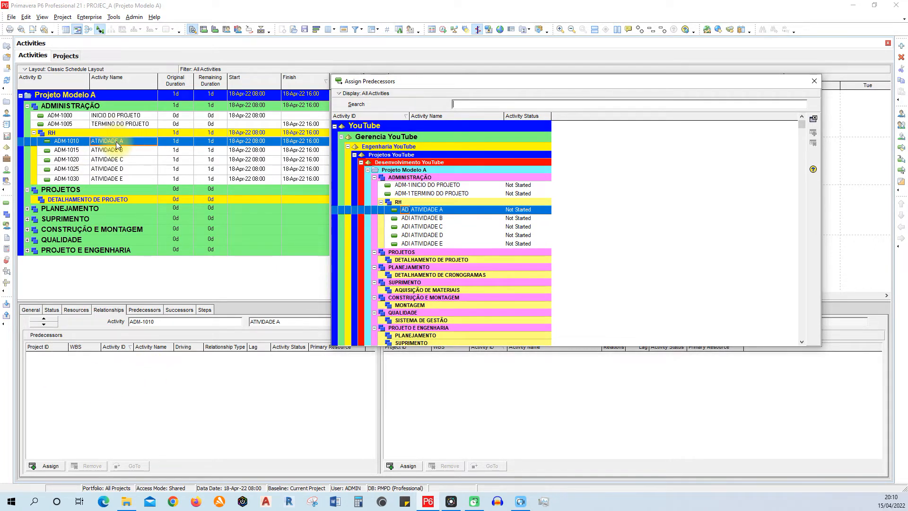
pyautogui.click(418, 187)
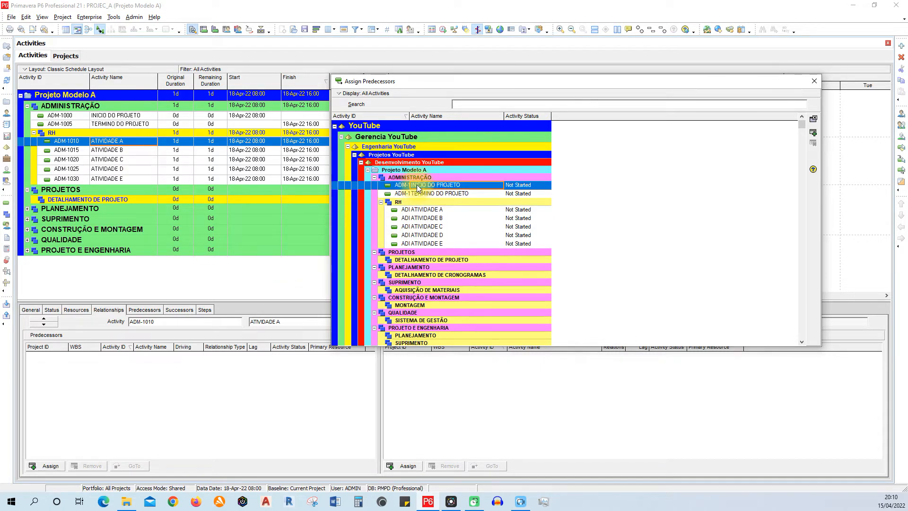
pyautogui.moveTo(821, 196); pyautogui.dragTo(586, 245)
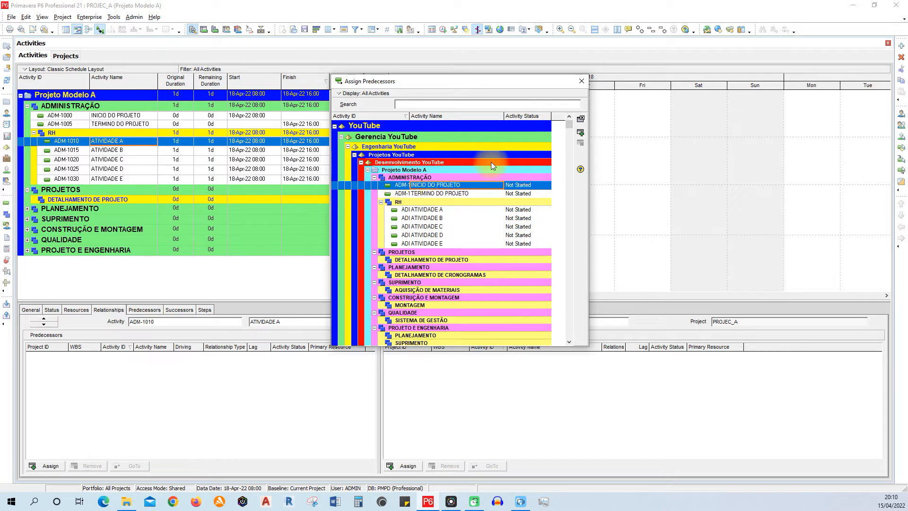
pyautogui.click(581, 134)
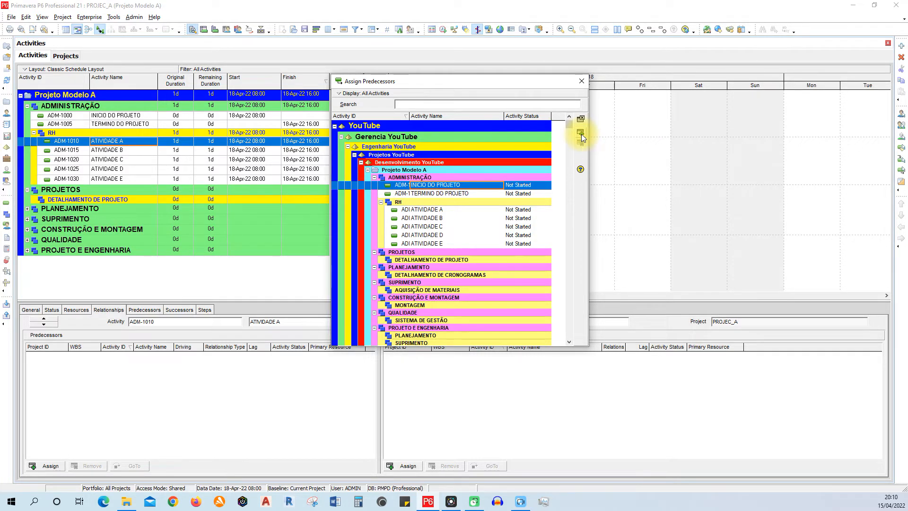
# - Assign ATIVIDADE A as the predecessor of ATIVIDADE B after comparing the relationships of both activities
pyautogui.click(128, 150)
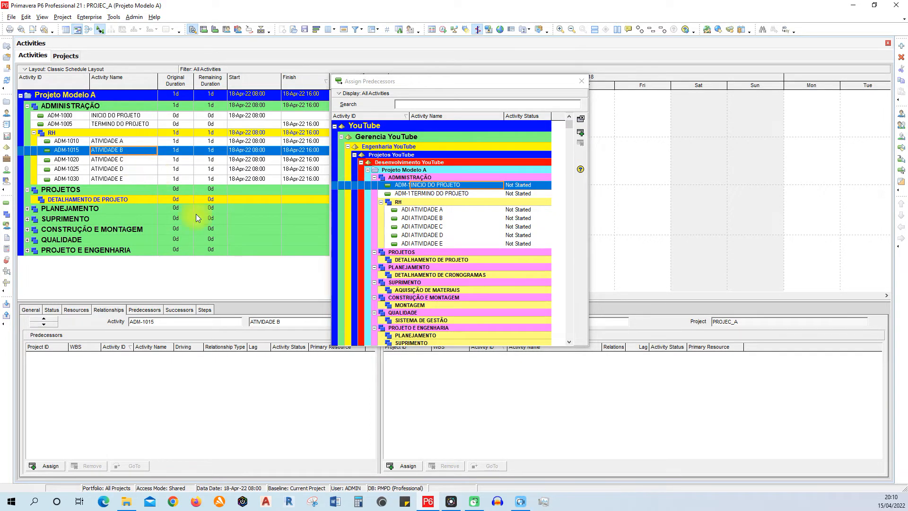
pyautogui.click(132, 143)
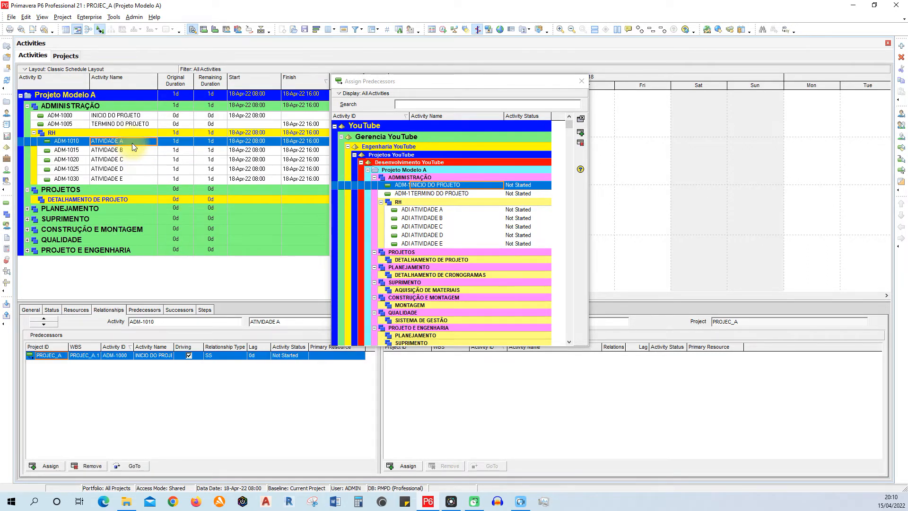
pyautogui.click(136, 150)
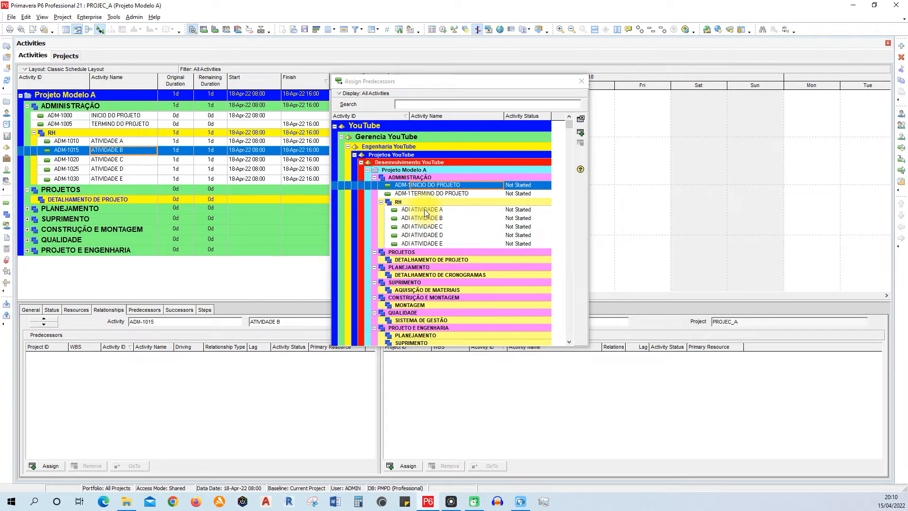
pyautogui.click(137, 140)
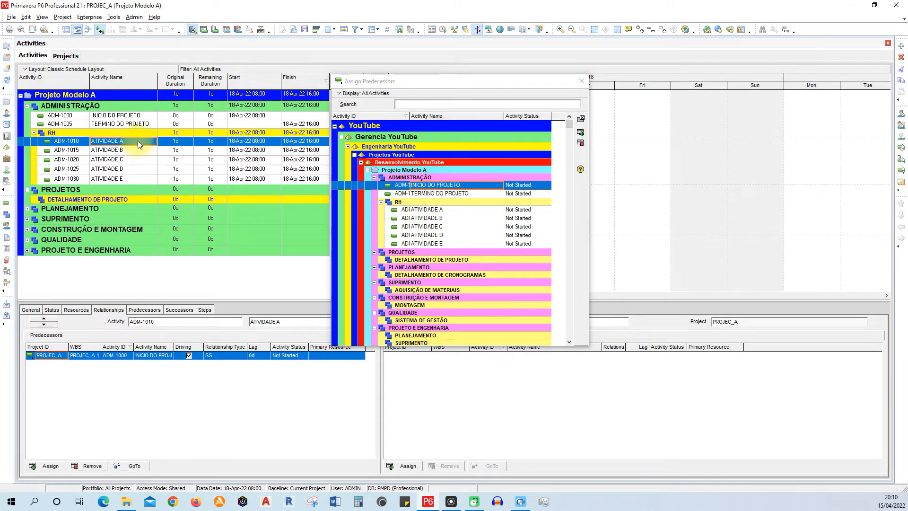
pyautogui.moveTo(391, 84); pyautogui.dragTo(390, 55)
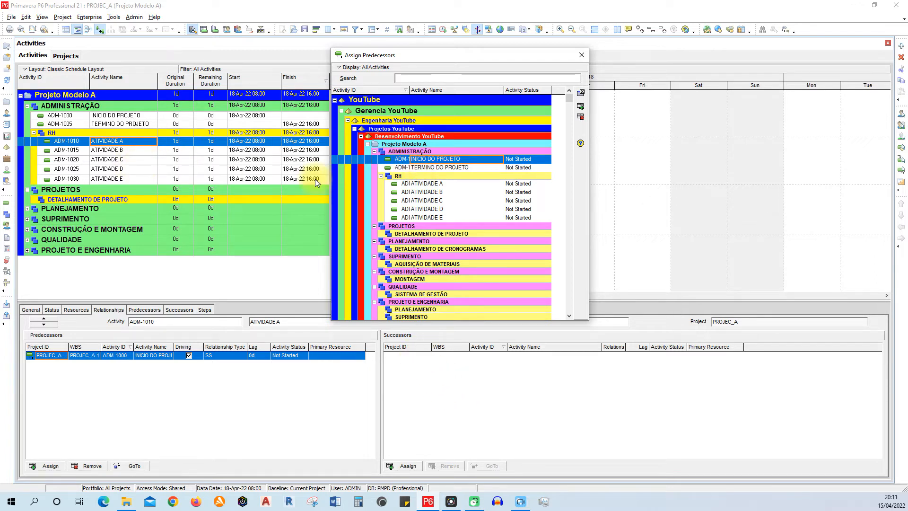
pyautogui.click(128, 149)
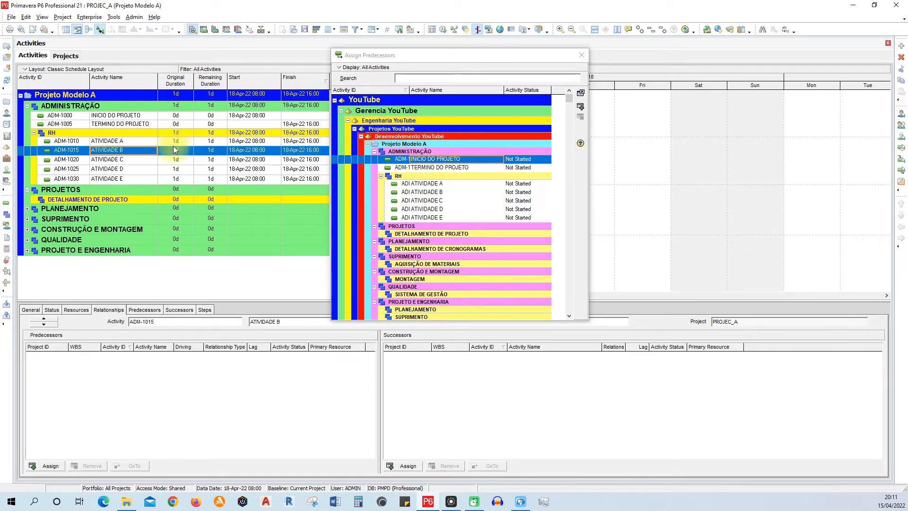
pyautogui.click(432, 185)
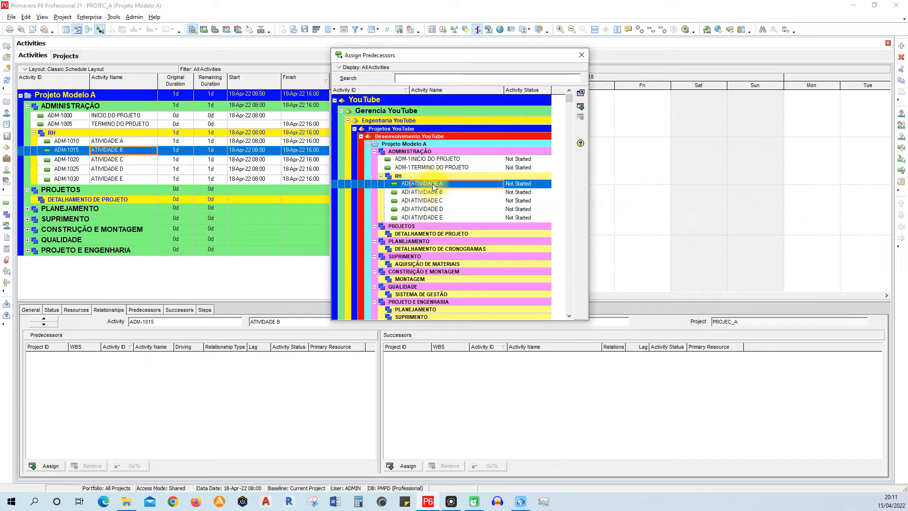
pyautogui.click(581, 107)
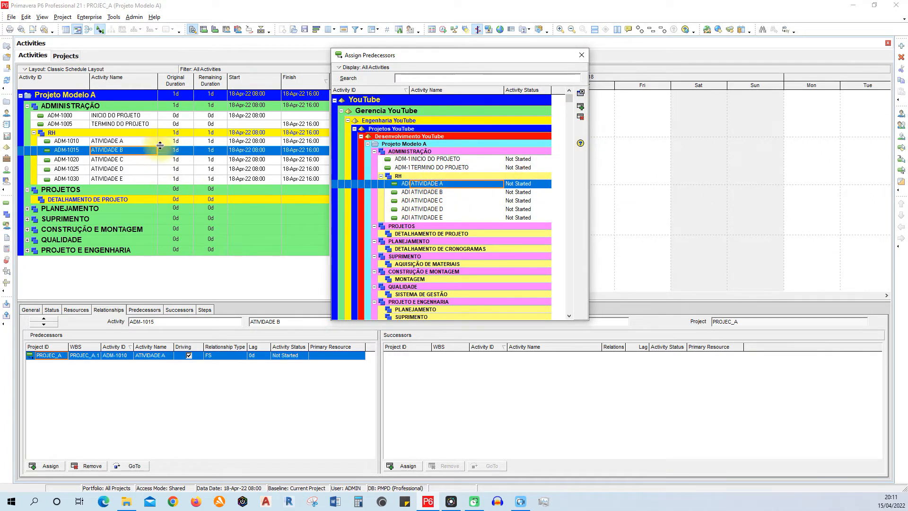
# - Review the relationships of ATIVIDADE A and ATIVIDADE B, adjusting the Successors column widths and widening the Predecessors' Activity Name column
pyautogui.click(120, 140)
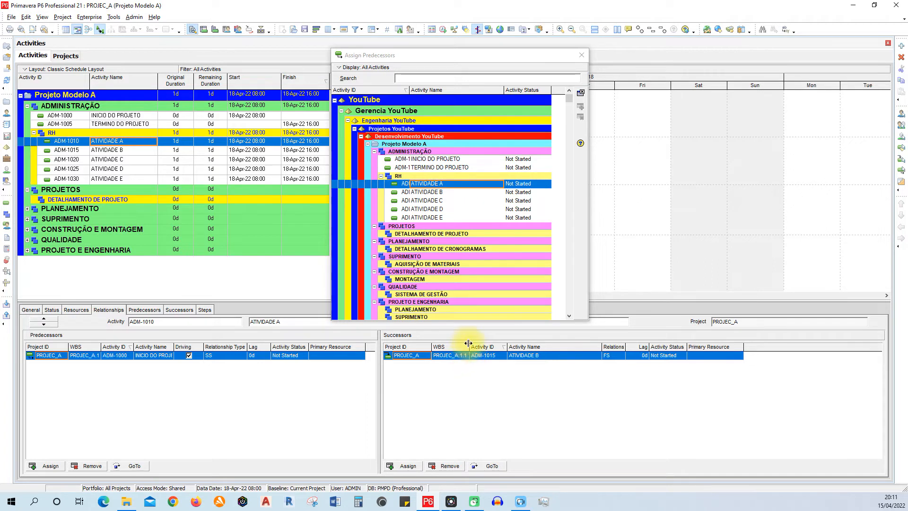
pyautogui.moveTo(468, 343); pyautogui.dragTo(537, 347)
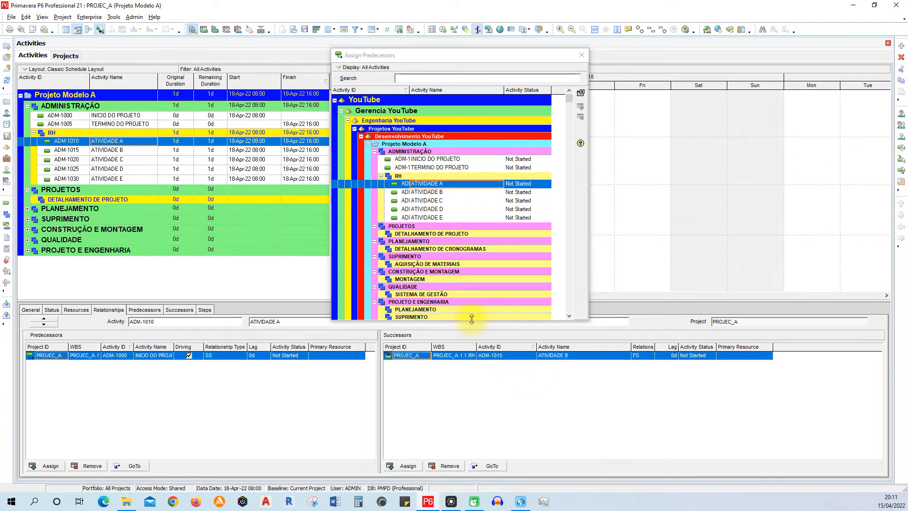
pyautogui.click(118, 150)
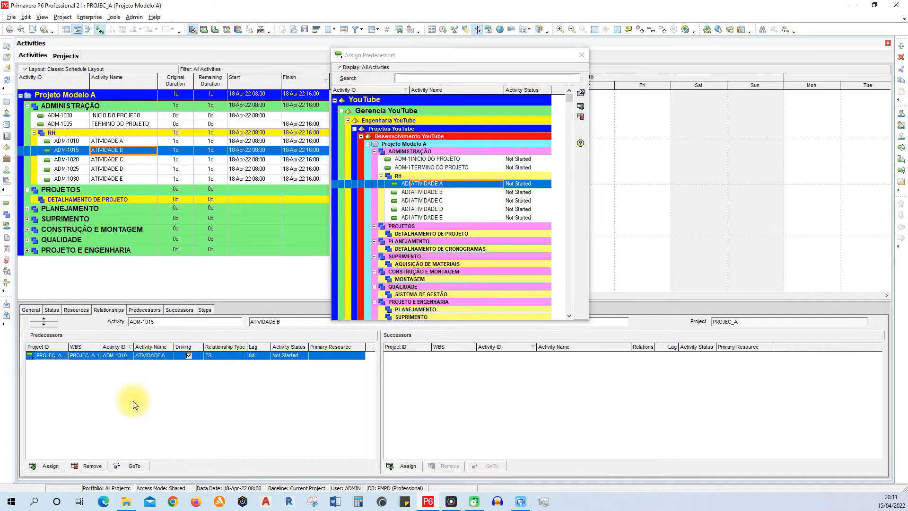
pyautogui.click(131, 141)
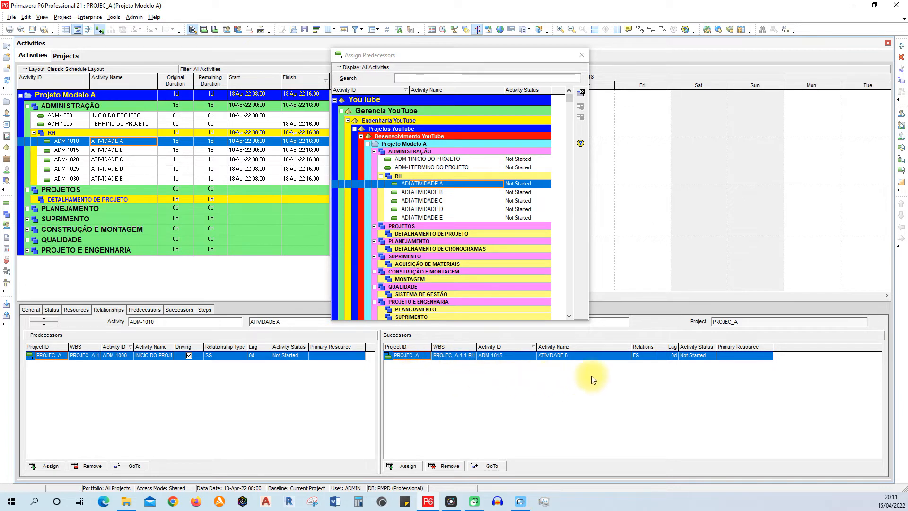
pyautogui.moveTo(526, 364); pyautogui.dragTo(521, 361)
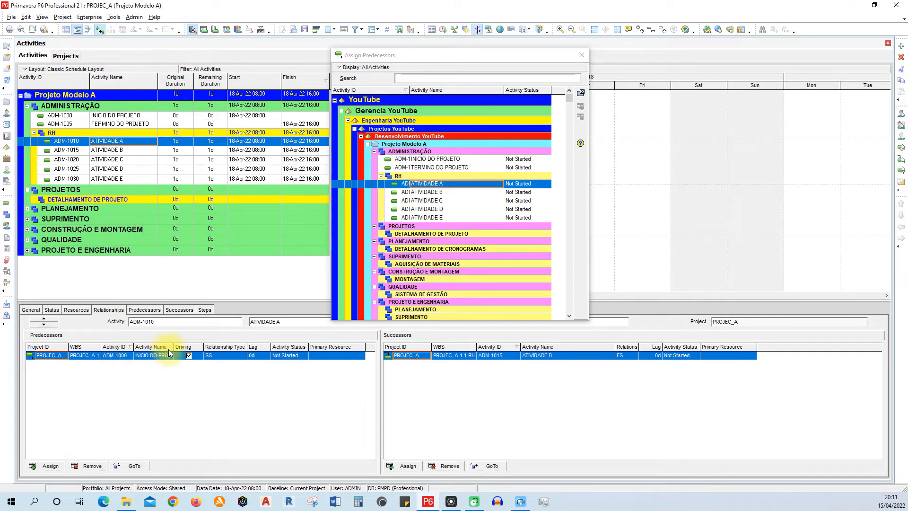
pyautogui.moveTo(174, 346); pyautogui.dragTo(204, 351)
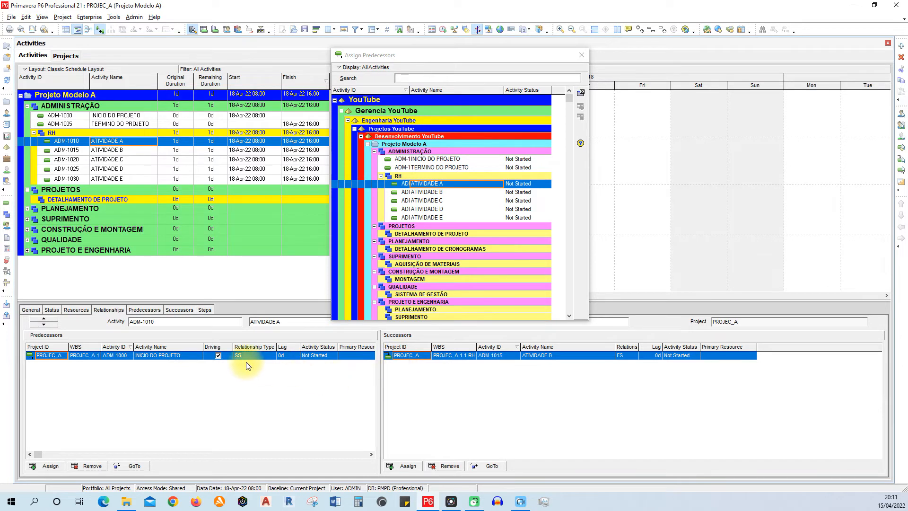
# - Assign ATIVIDADE B as the predecessor of both ATIVIDADE C and ATIVIDADE D
pyautogui.click(137, 150)
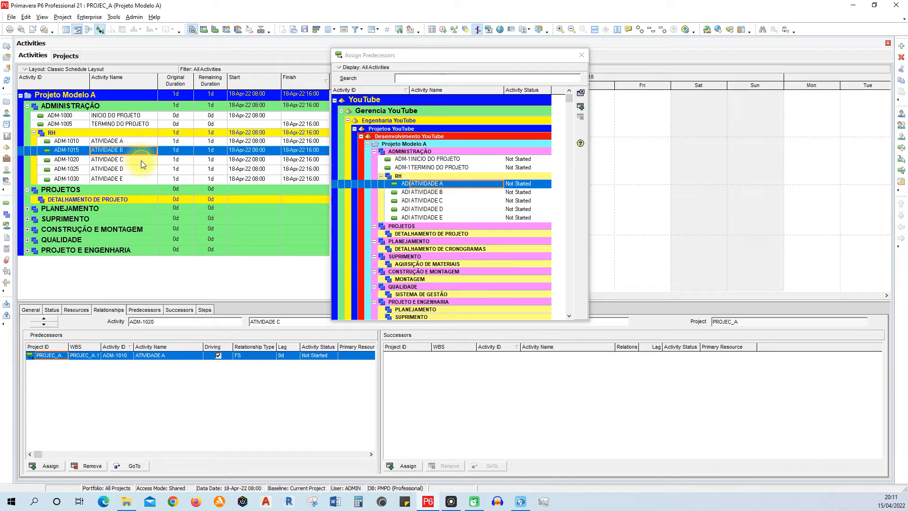
pyautogui.click(141, 160)
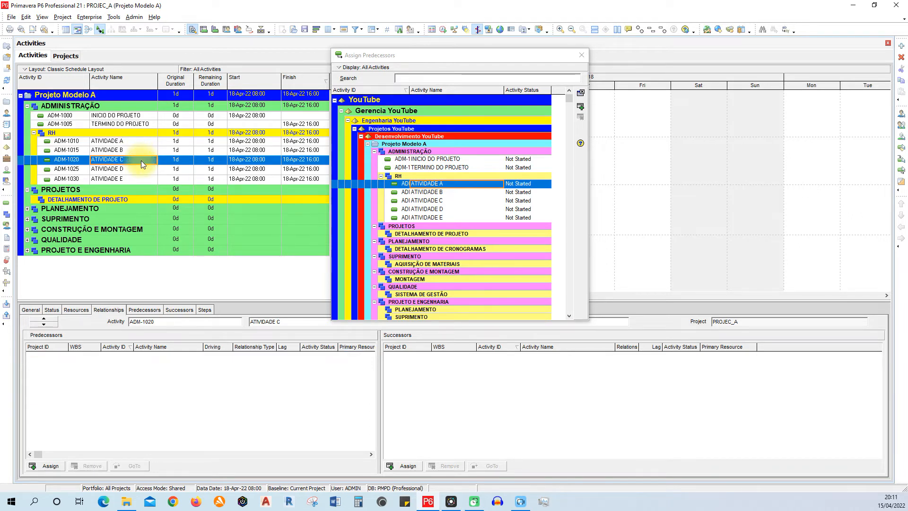
pyautogui.click(426, 193)
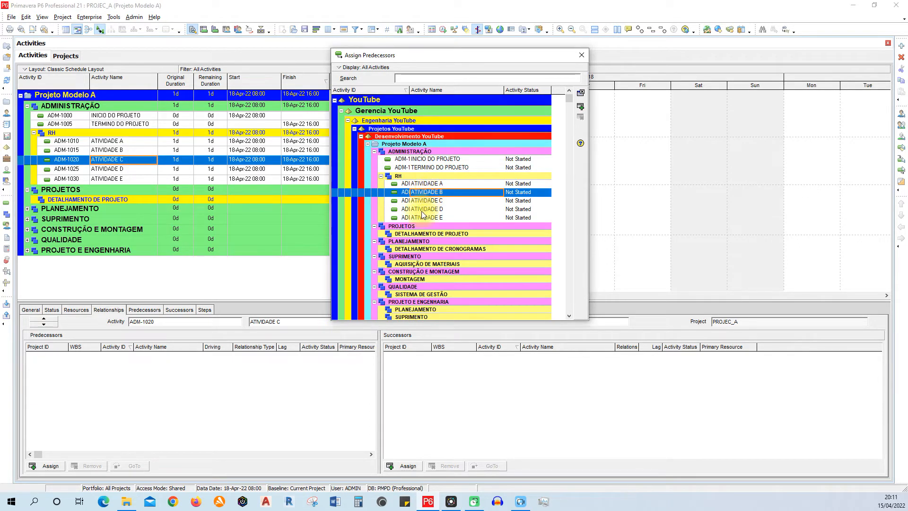
pyautogui.click(582, 107)
pyautogui.click(132, 169)
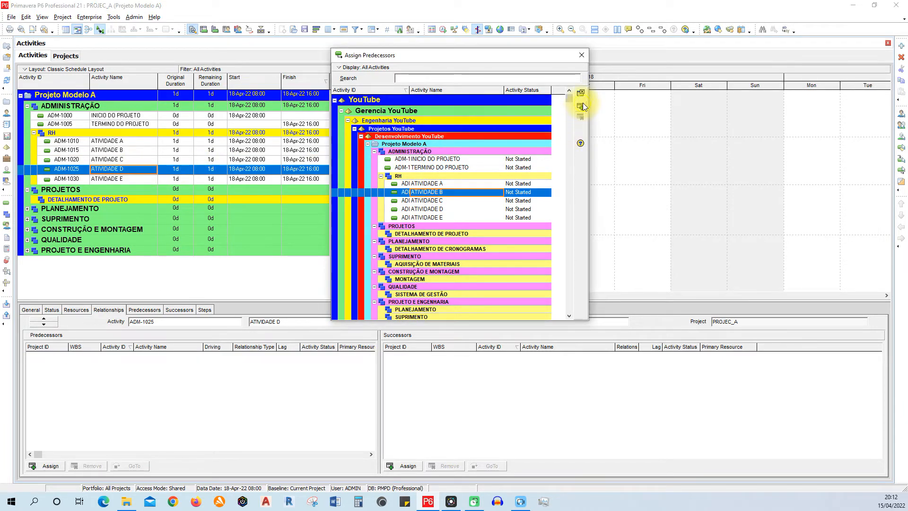
pyautogui.click(581, 105)
# - Try assigning ATIVIDADE B as the predecessor of ATIVIDADE E, and remove that relationship
pyautogui.click(119, 180)
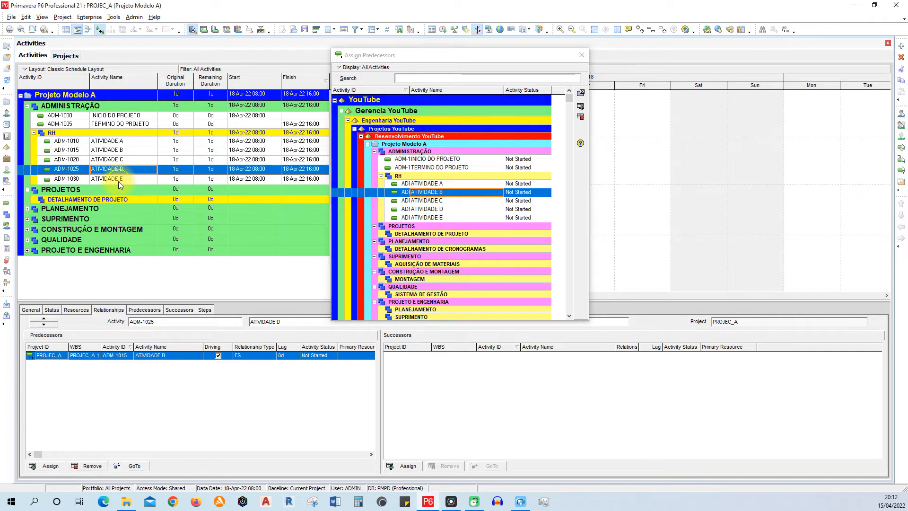
pyautogui.click(582, 106)
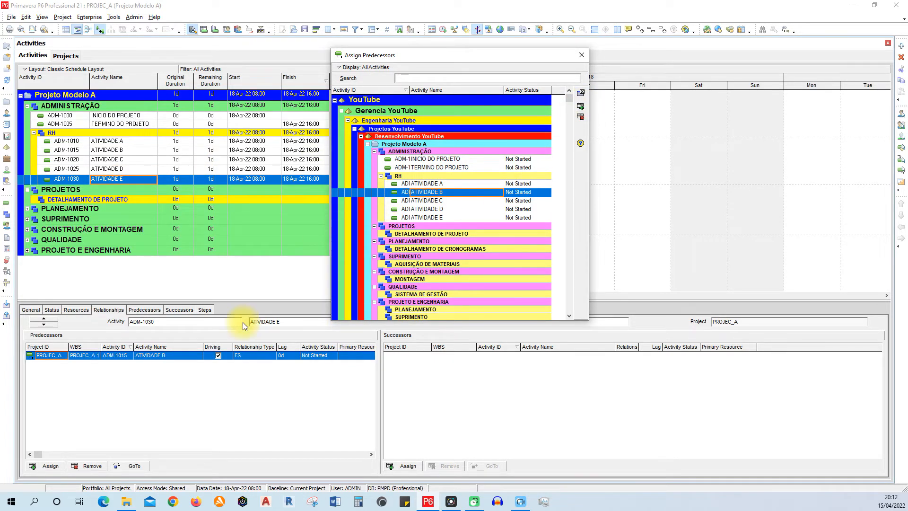
pyautogui.click(90, 469)
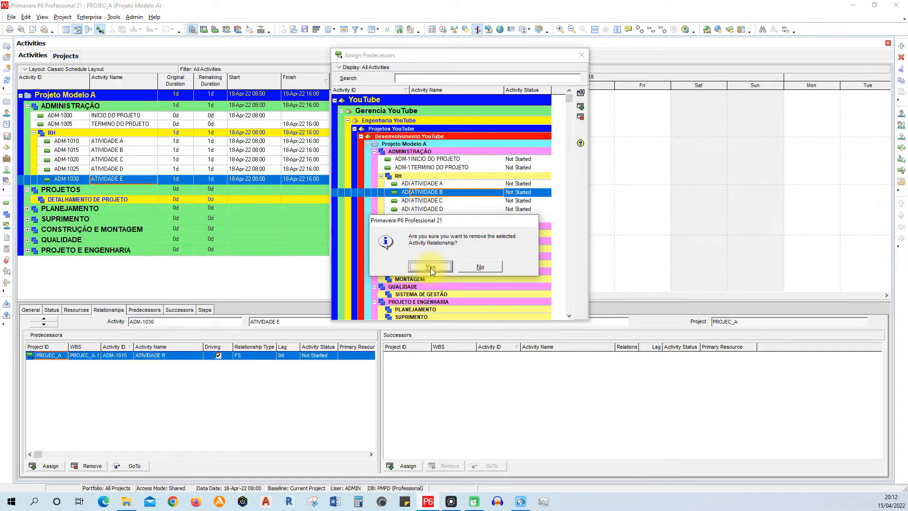
pyautogui.click(430, 267)
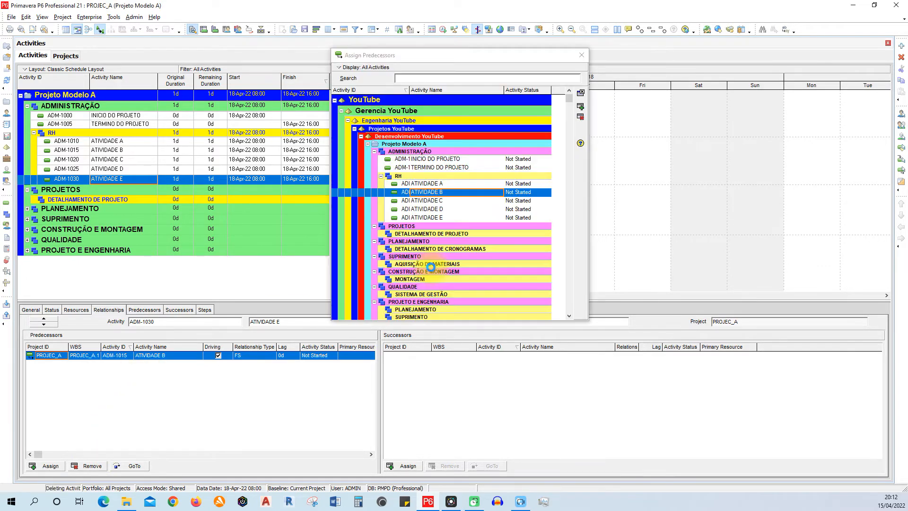
# - Examine the relationships of ATIVIDADE B through ATIVIDADE E, backing out of removing ATIVIDADE D's predecessor
pyautogui.click(126, 152)
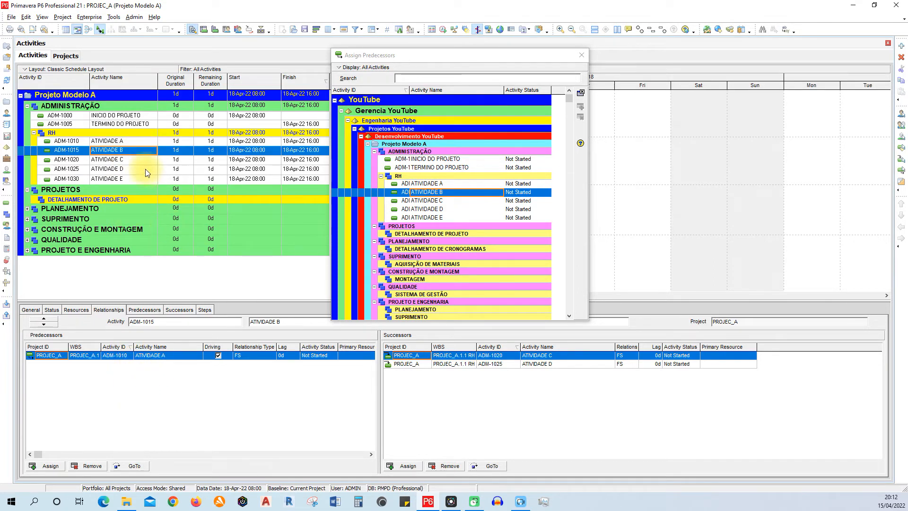
pyautogui.click(144, 161)
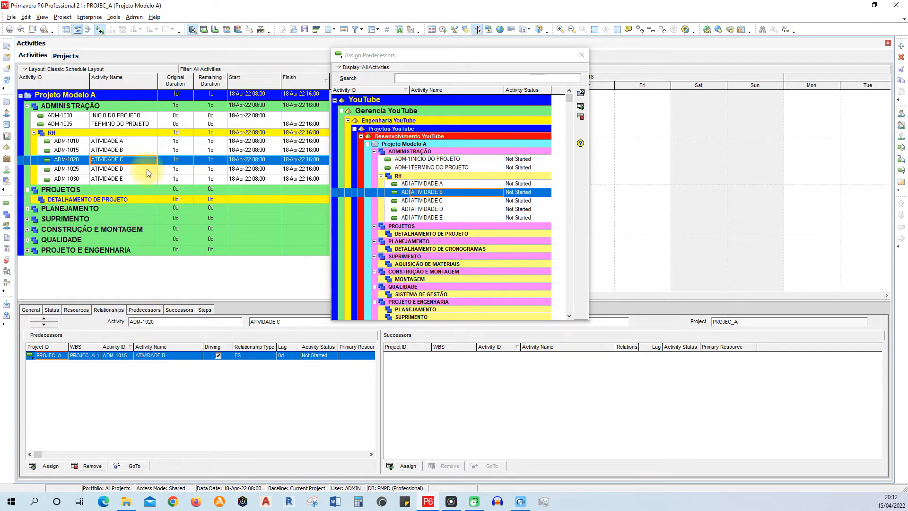
pyautogui.click(127, 171)
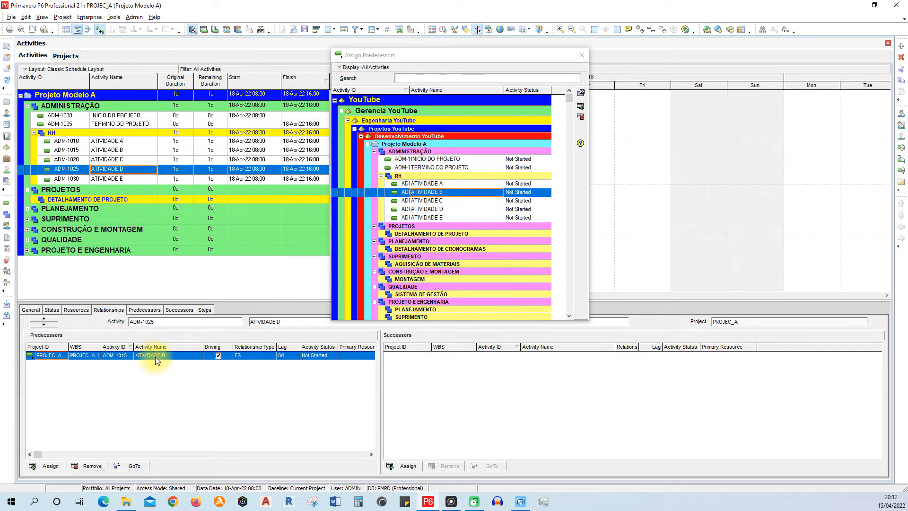
pyautogui.click(93, 466)
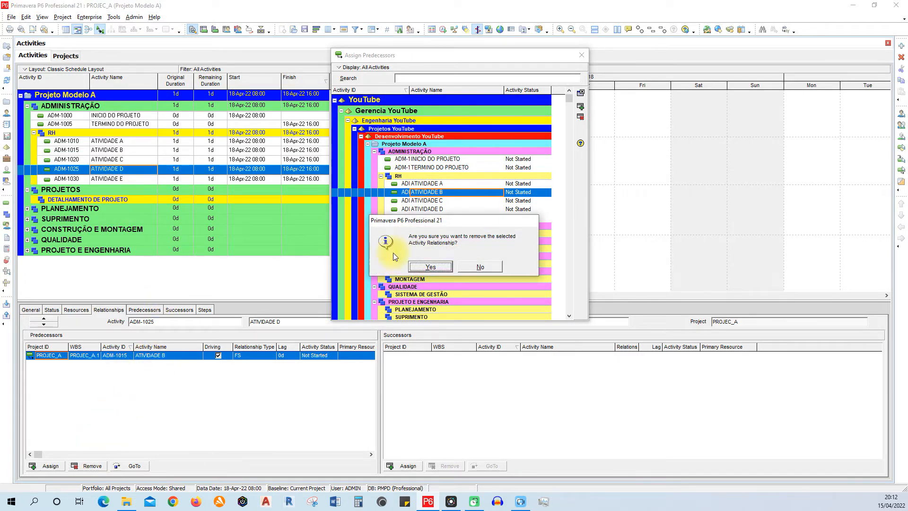
pyautogui.click(429, 267)
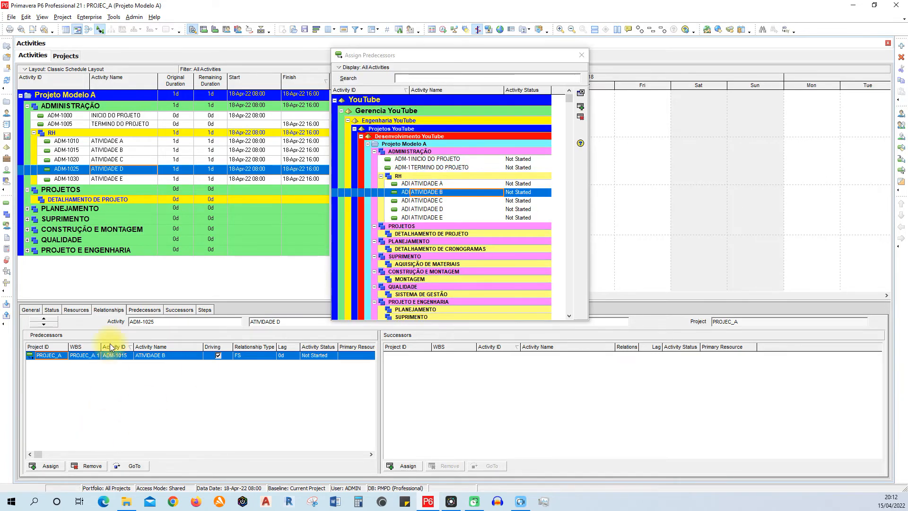
pyautogui.click(126, 180)
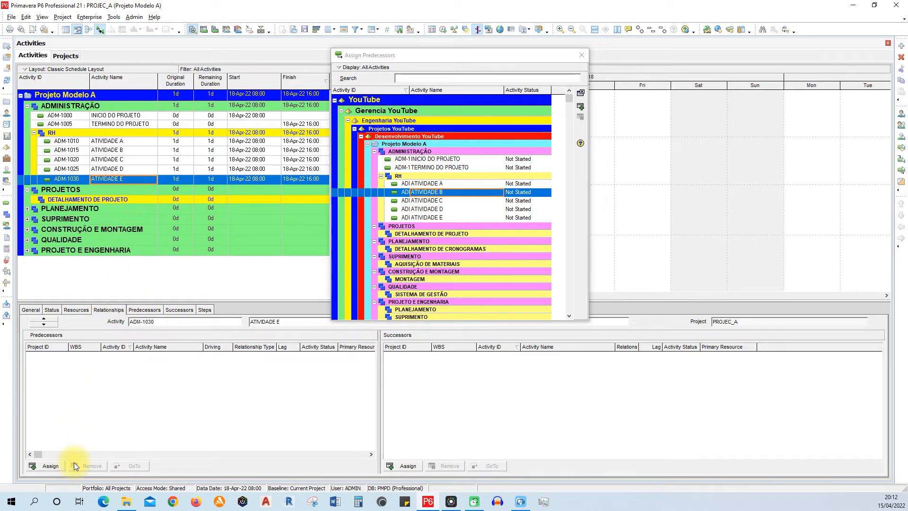
# - Check the relationships of ATIVIDADE B and ATIVIDADE C, and assign ATIVIDADE C as the predecessor of ATIVIDADE D
pyautogui.click(138, 150)
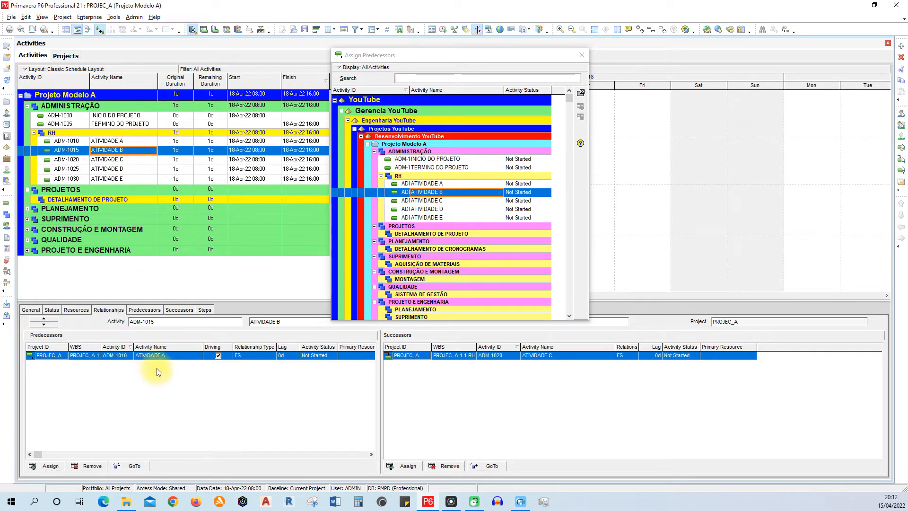
pyautogui.click(138, 159)
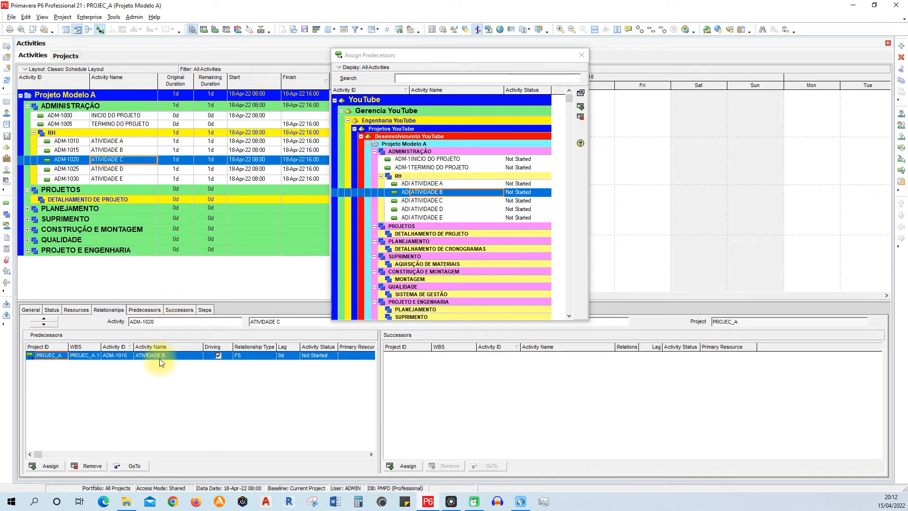
pyautogui.click(123, 169)
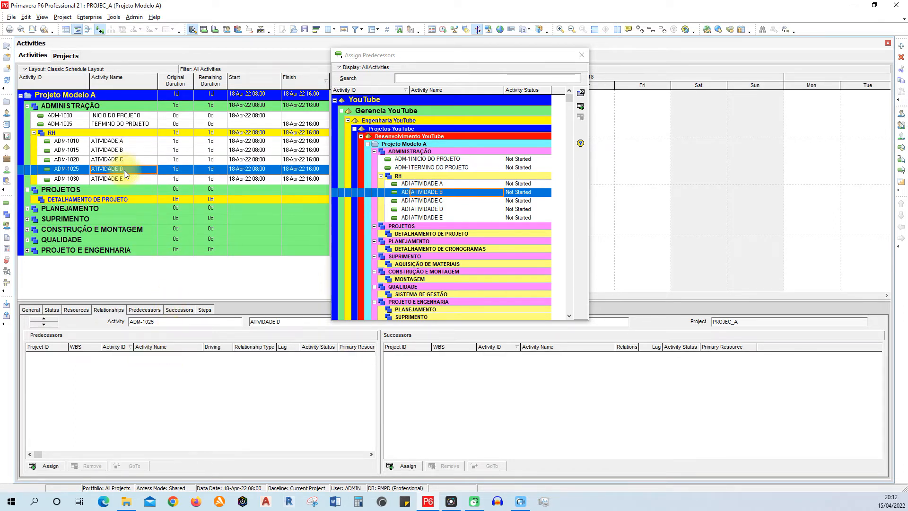
pyautogui.click(421, 200)
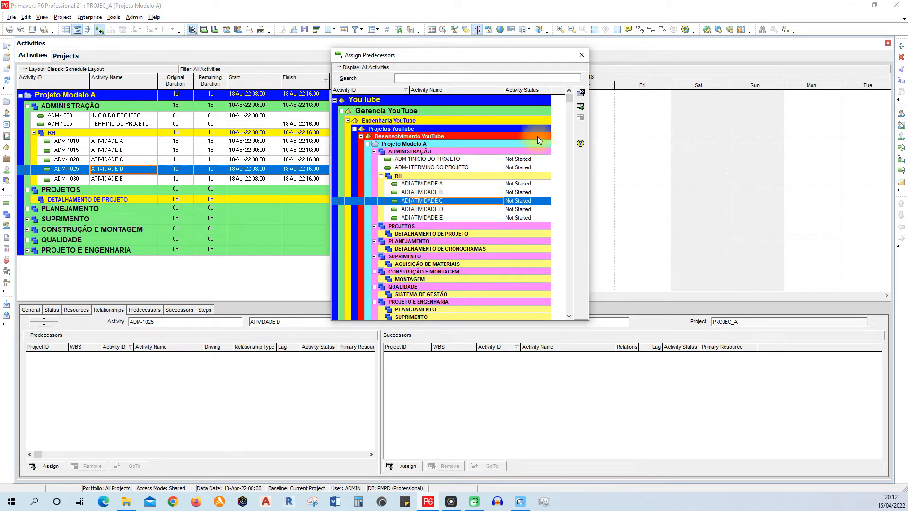
pyautogui.click(581, 109)
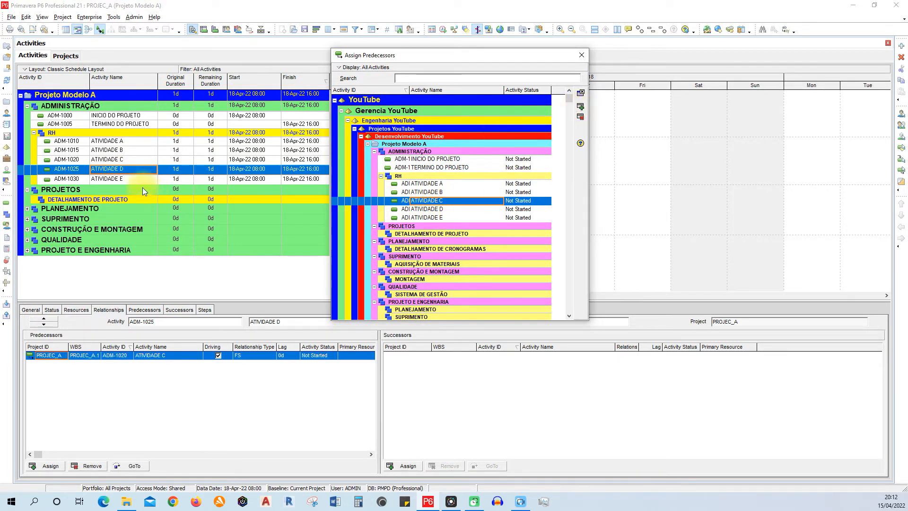
# - Assign ATIVIDADE D as the predecessor of ATIVIDADE E
pyautogui.click(124, 180)
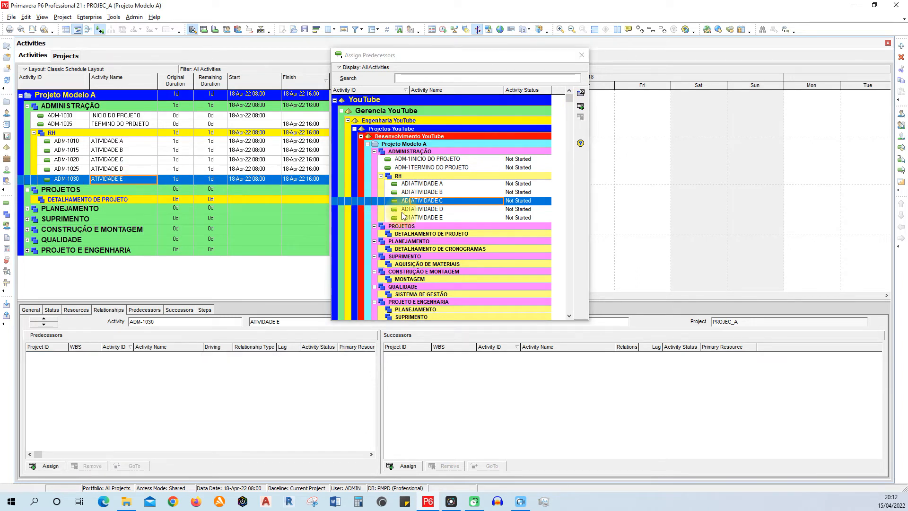
pyautogui.click(424, 209)
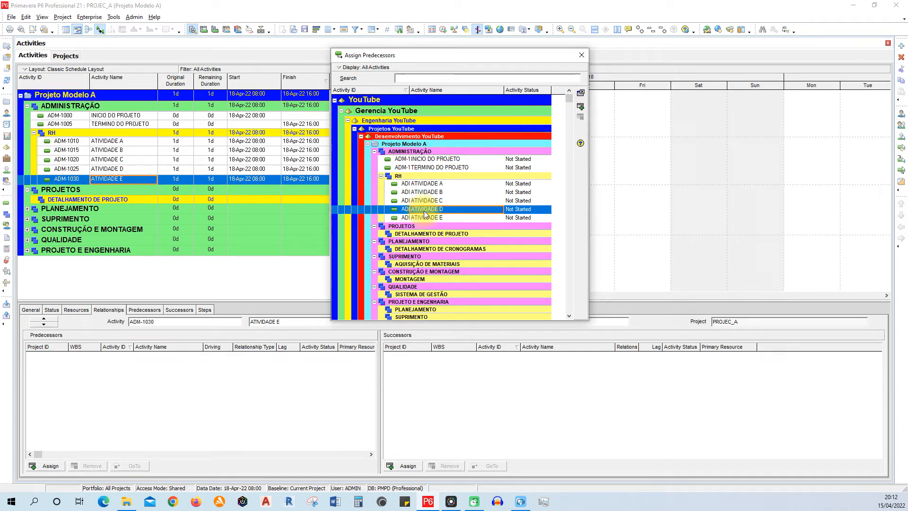
pyautogui.click(581, 107)
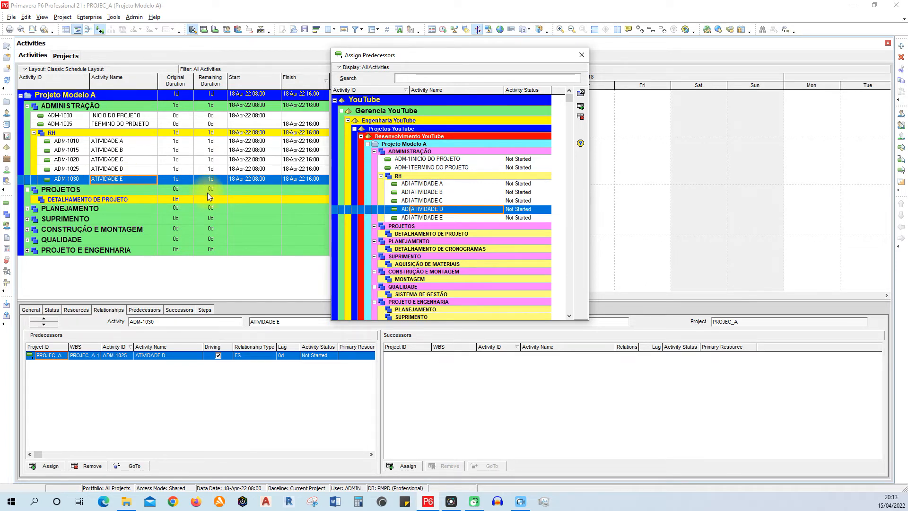
# - Assign ATIVIDADE E as the predecessor of TERMINO DO PROJETO and finish assigning predecessors
pyautogui.click(139, 125)
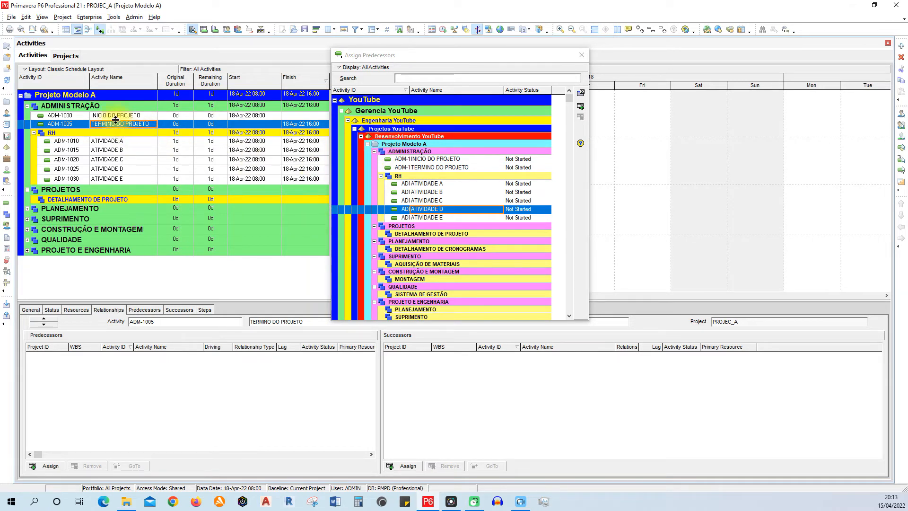
pyautogui.click(422, 217)
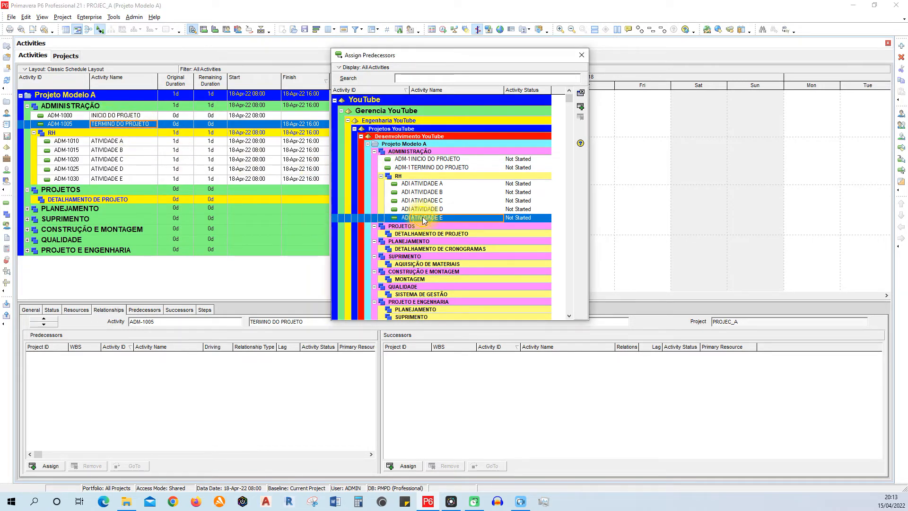
pyautogui.click(581, 107)
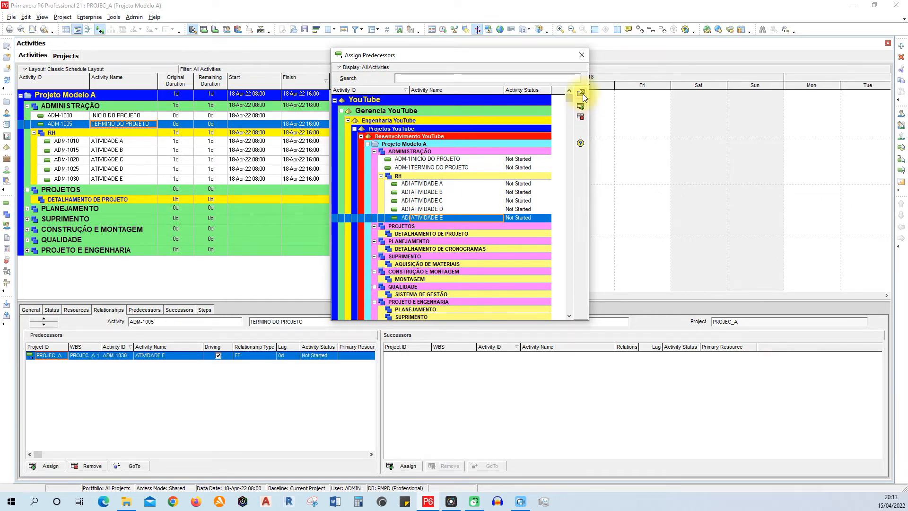
pyautogui.click(581, 56)
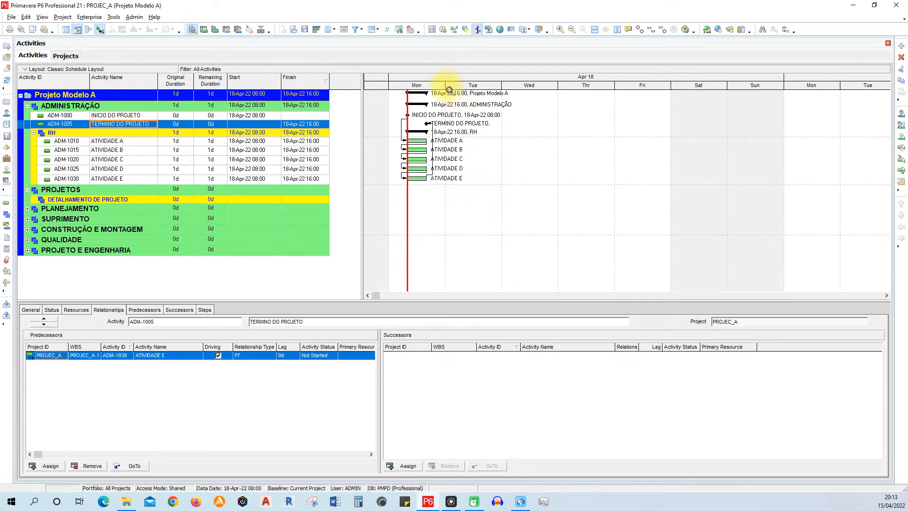
# - Examine the Gantt relationship lines, hiding and redisplaying them at different timescale widths, and review the relationships of ATIVIDADE A, ATIVIDADE B and ATIVIDADE C
pyautogui.moveTo(444, 85); pyautogui.dragTo(486, 99)
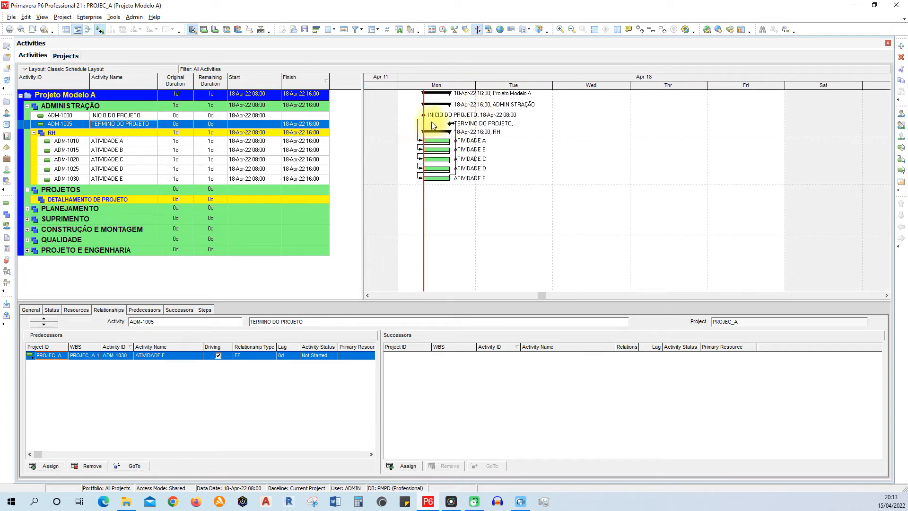
pyautogui.click(102, 29)
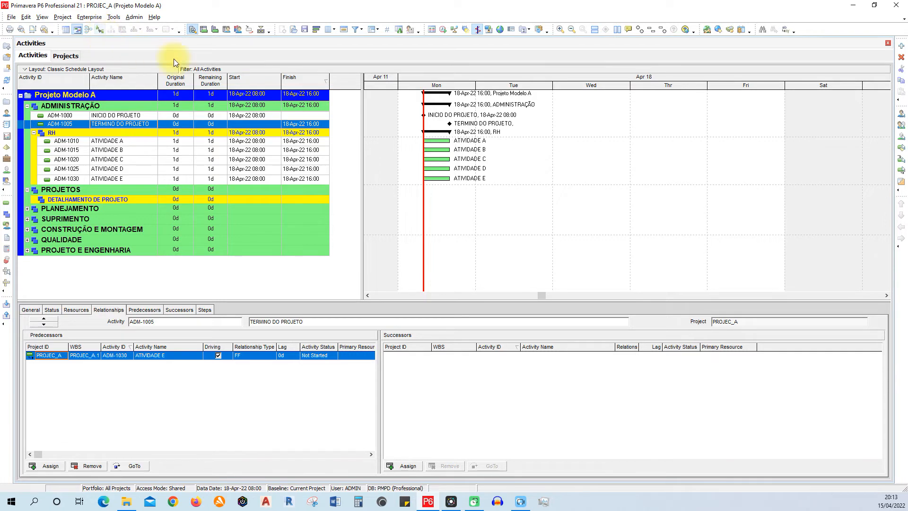
pyautogui.click(100, 31)
pyautogui.click(101, 33)
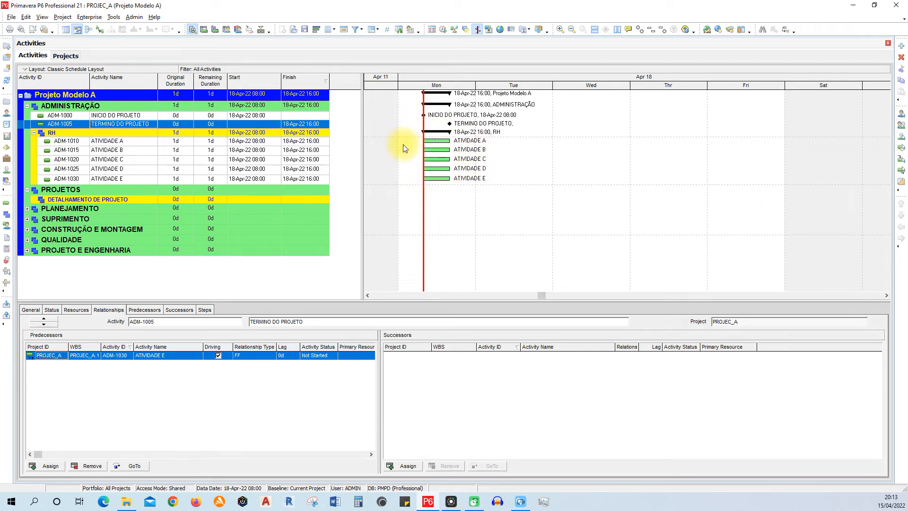
pyautogui.click(100, 30)
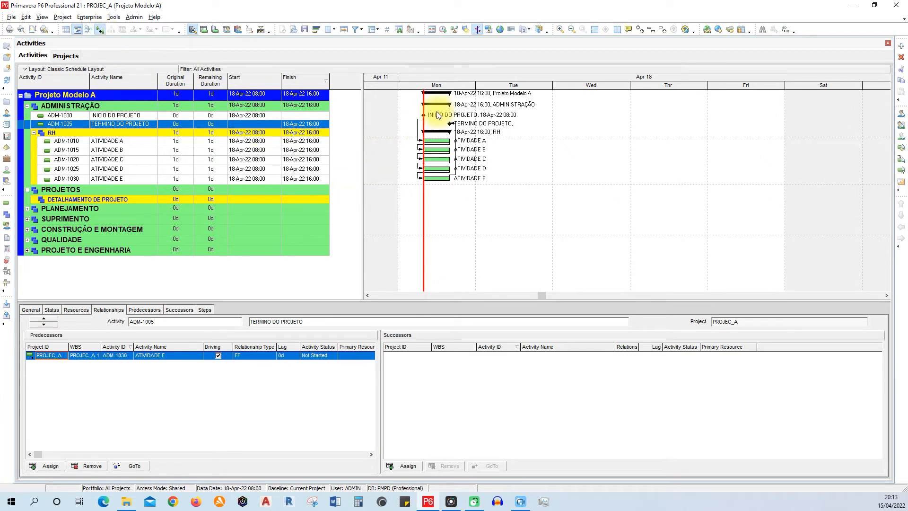
pyautogui.moveTo(431, 116); pyautogui.dragTo(435, 142)
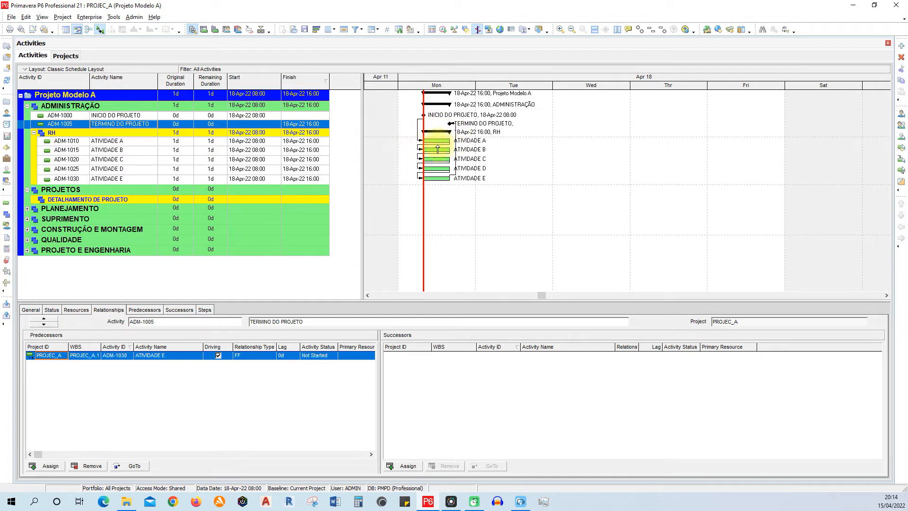
pyautogui.moveTo(462, 91); pyautogui.dragTo(537, 95)
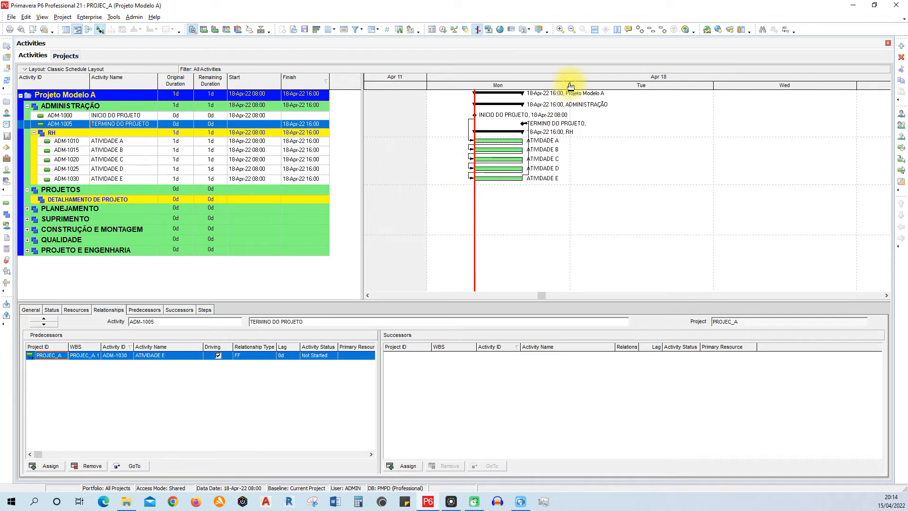
pyautogui.moveTo(571, 86); pyautogui.dragTo(467, 94)
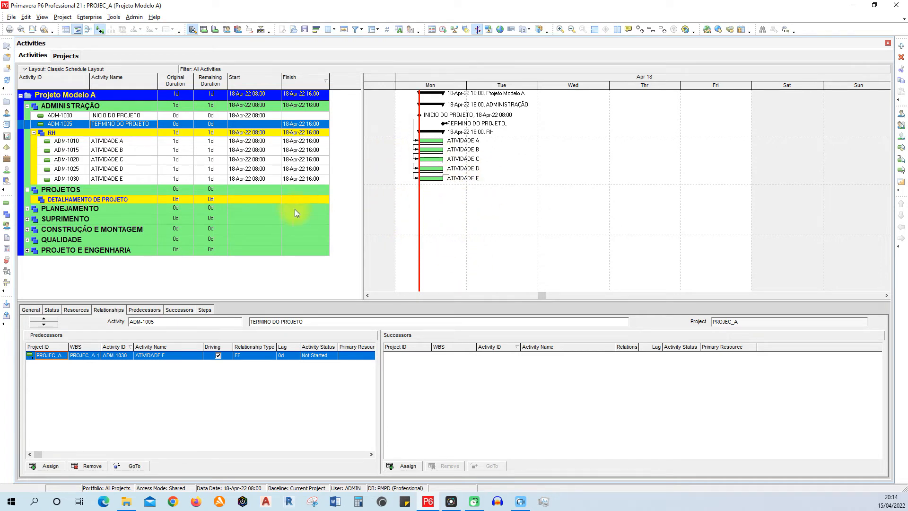
pyautogui.click(140, 143)
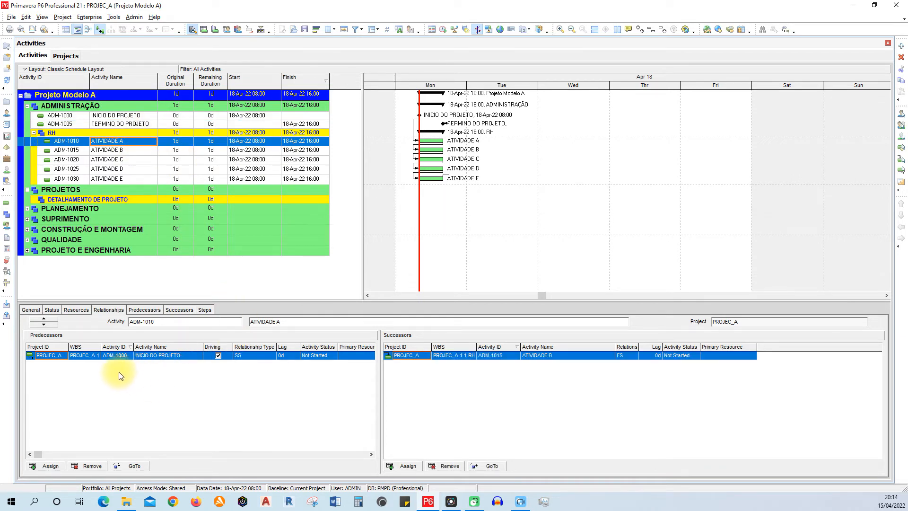
pyautogui.click(131, 150)
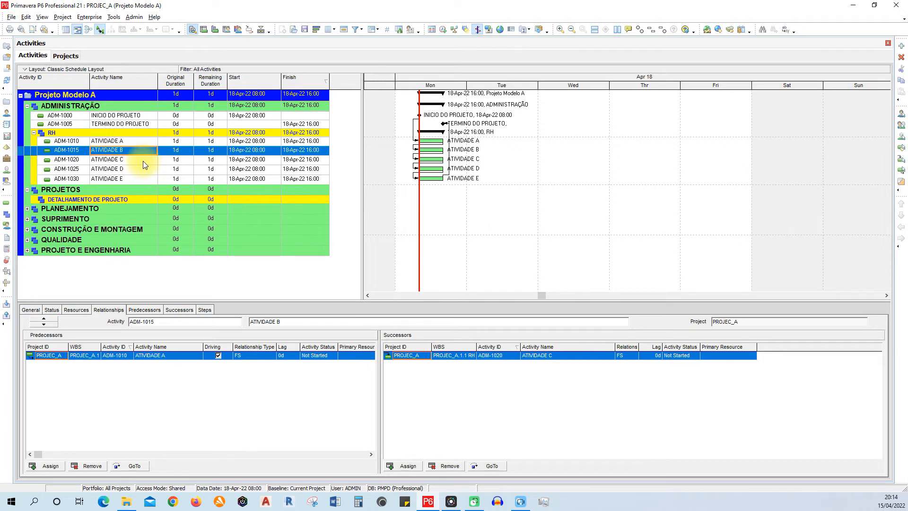
pyautogui.click(143, 161)
pyautogui.click(137, 151)
# - Schedule the project using its own data date and narrow the timescale to fit the whole sequence in the Gantt chart
pyautogui.click(445, 33)
pyautogui.moveTo(425, 181); pyautogui.dragTo(430, 101)
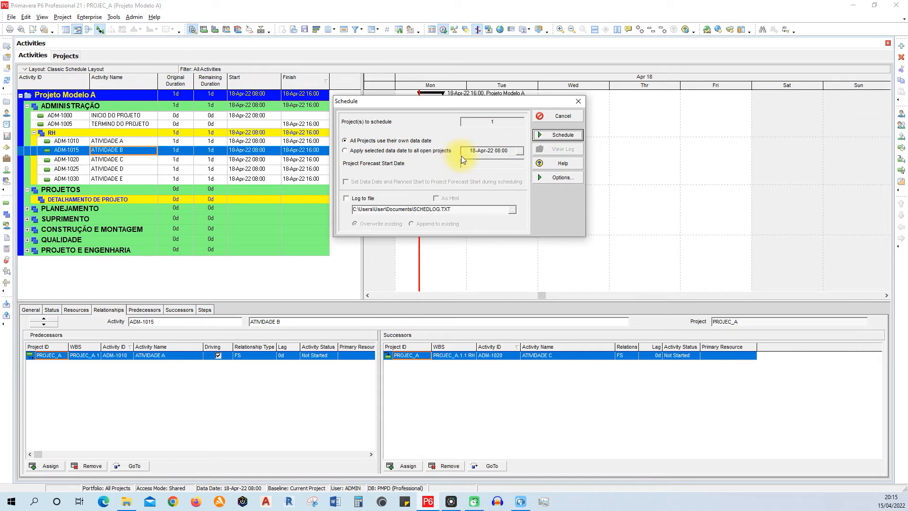
pyautogui.click(552, 136)
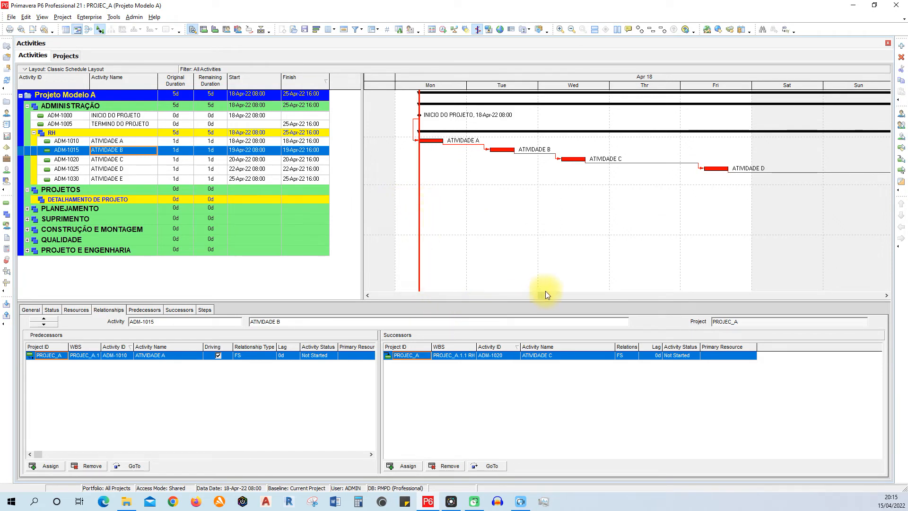
pyautogui.moveTo(574, 85); pyautogui.dragTo(494, 88)
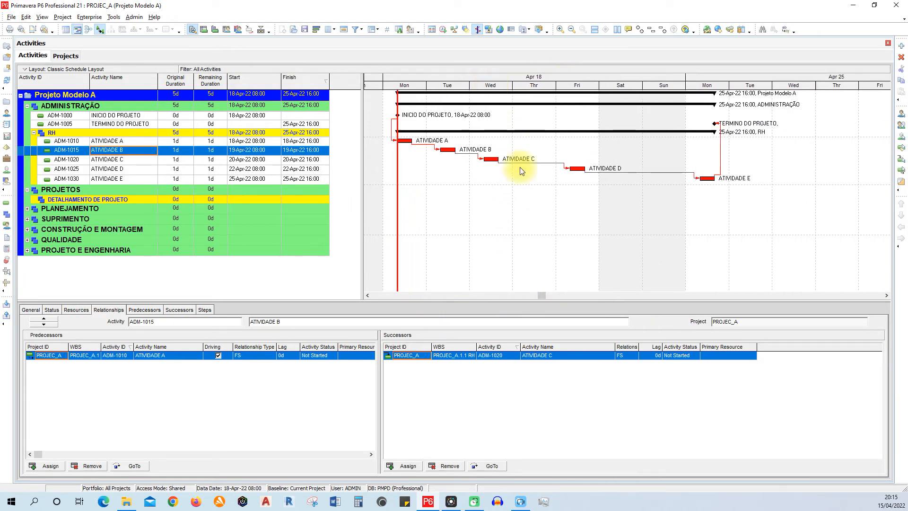
# - Examine the scheduled dates, bars and relationships of the RH activities, INICIO DO PROJETO and TERMINO DO PROJETO
pyautogui.click(494, 162)
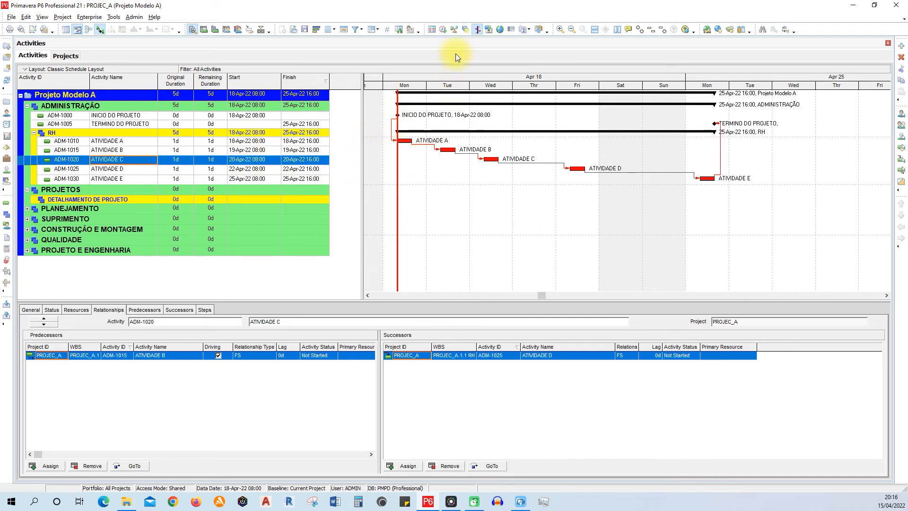
pyautogui.click(443, 30)
pyautogui.click(540, 217)
pyautogui.click(139, 142)
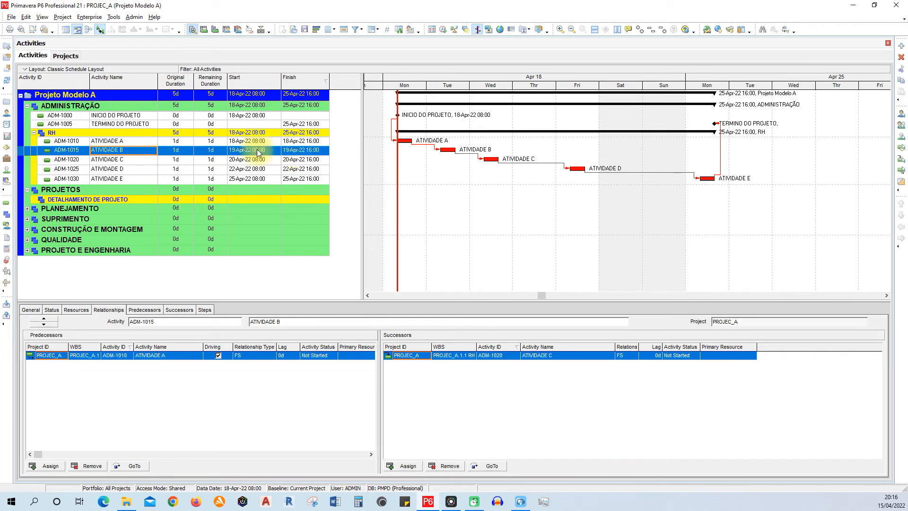
pyautogui.click(143, 159)
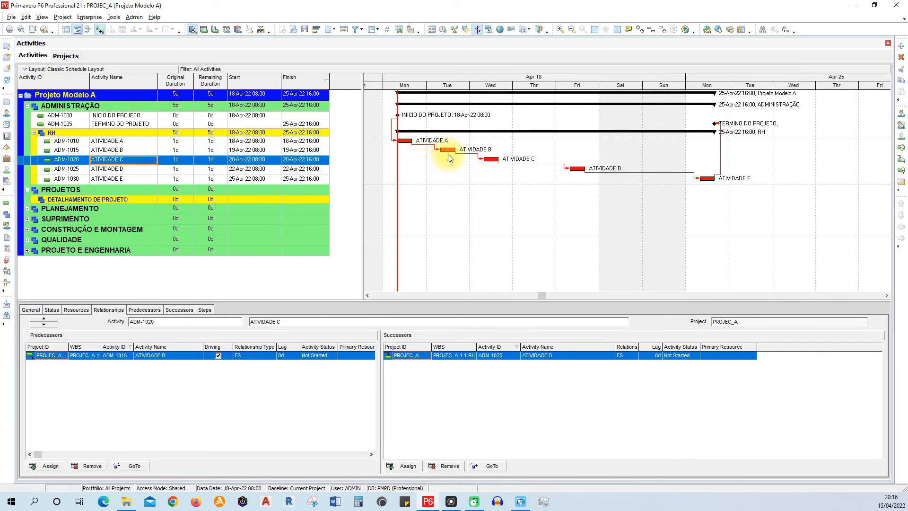
pyautogui.click(140, 171)
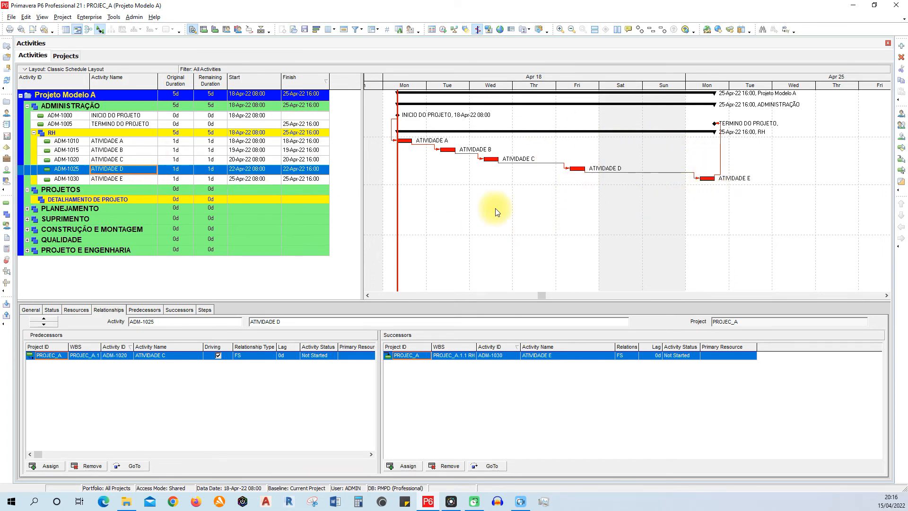
pyautogui.click(245, 116)
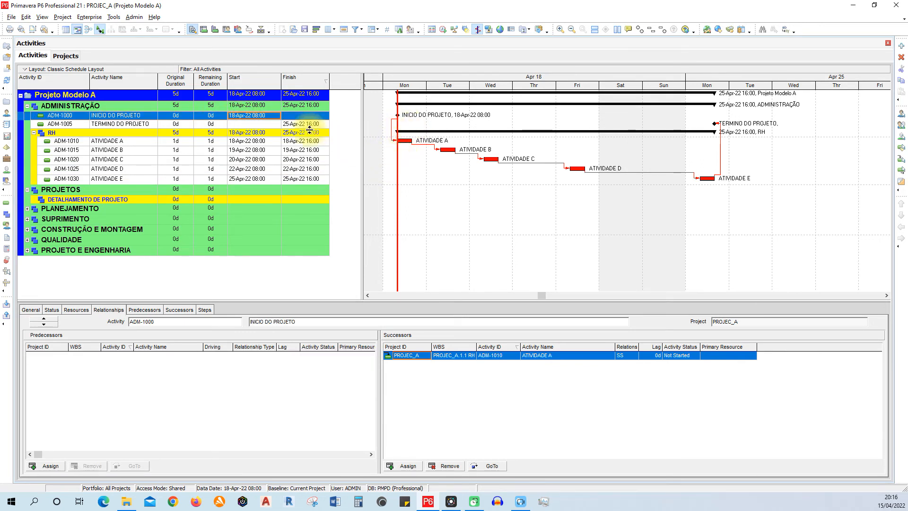
pyautogui.click(132, 123)
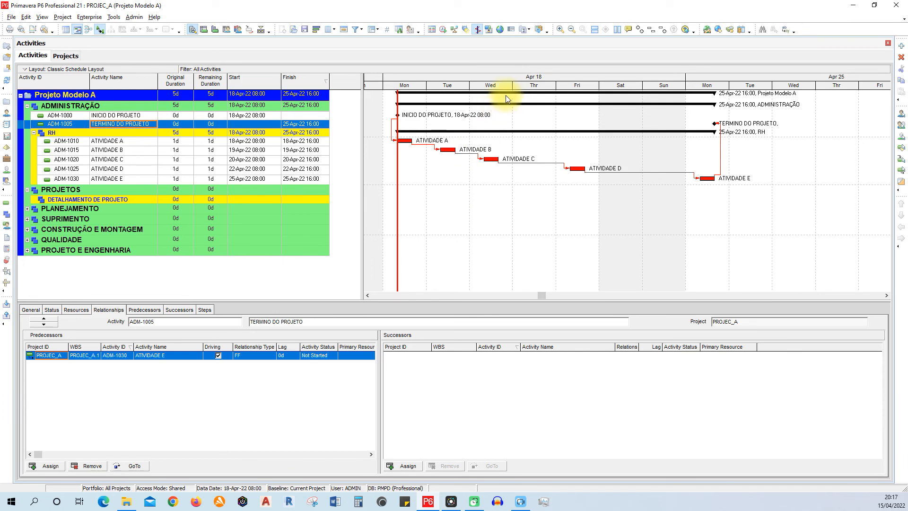
pyautogui.moveTo(502, 85); pyautogui.dragTo(523, 83)
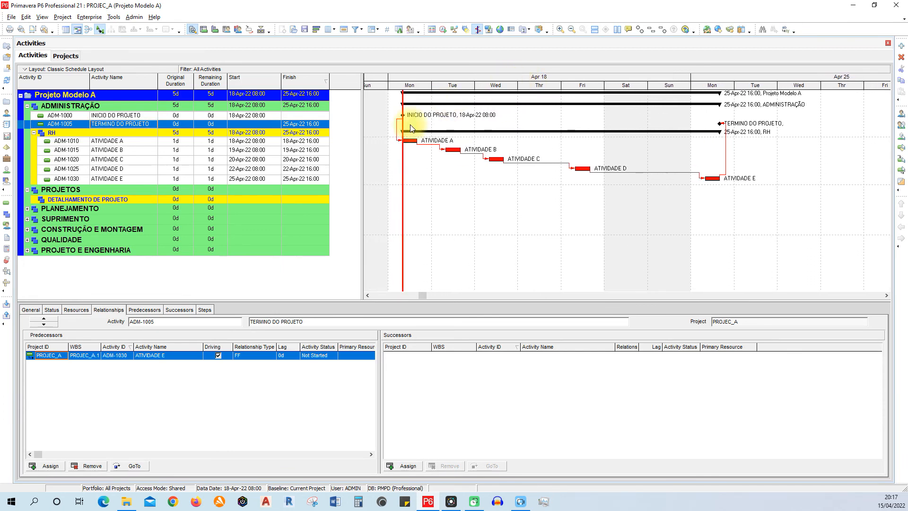